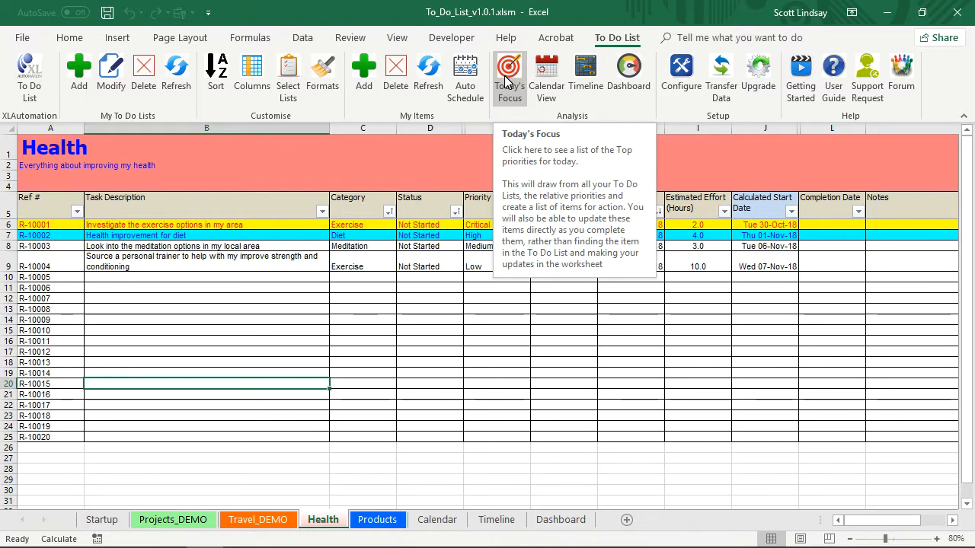
# Open Today's Focus, try showing 4 priority items per list, and return the number of items to 1.
pyautogui.click(507, 81)
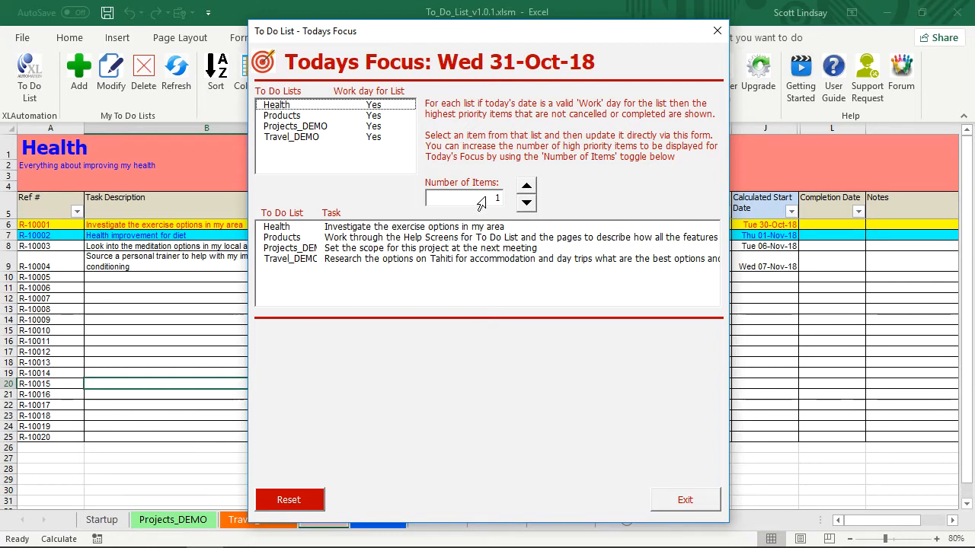
pyautogui.click(527, 187)
pyautogui.click(526, 186)
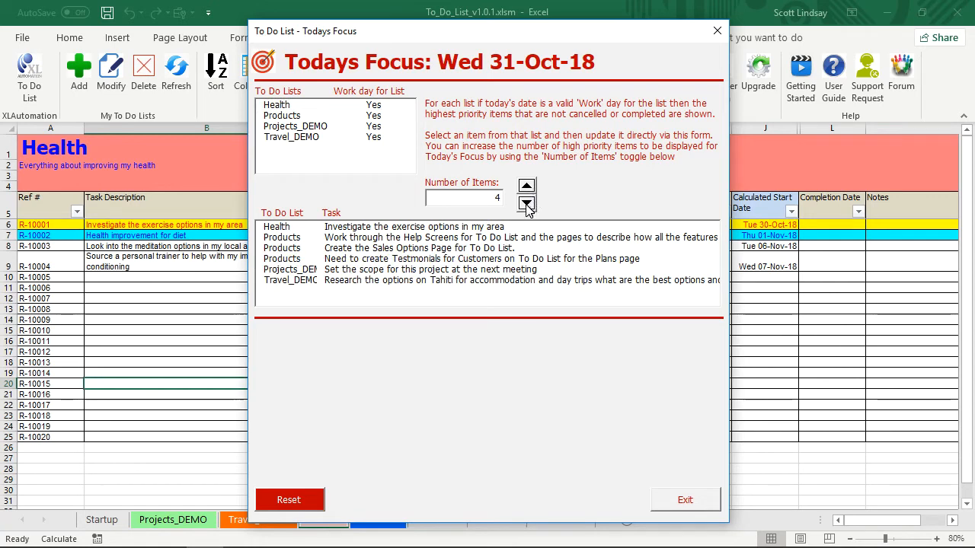
pyautogui.click(527, 202)
pyautogui.click(526, 203)
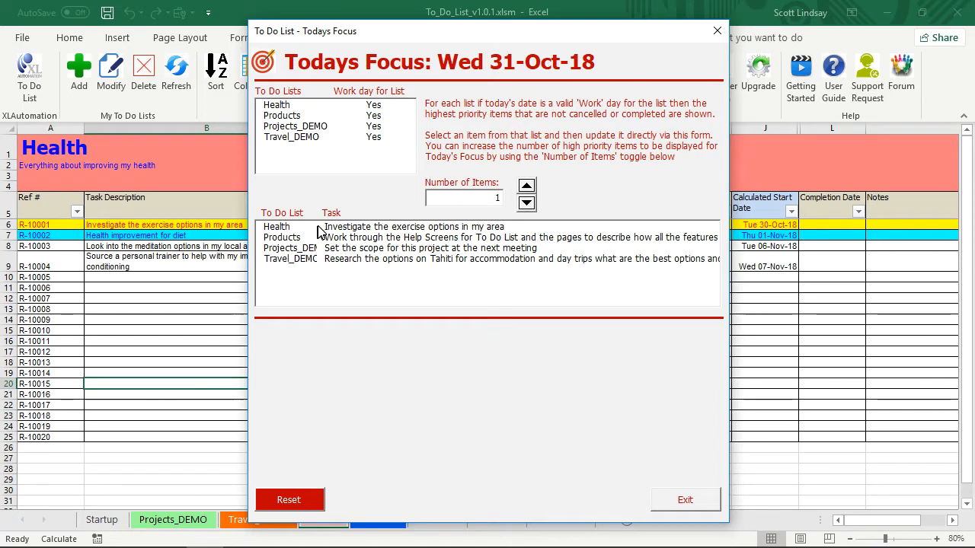
# Set the Health task "Investigate the exercise options in my area" to In Progress with a due date of 01-Nov-2018.
pyautogui.moveTo(513, 28); pyautogui.dragTo(512, 18)
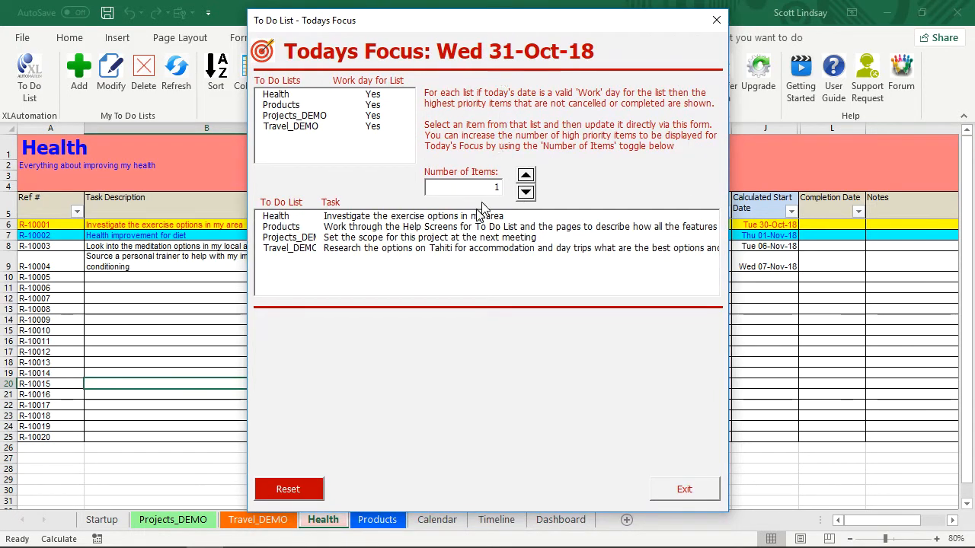
pyautogui.click(420, 217)
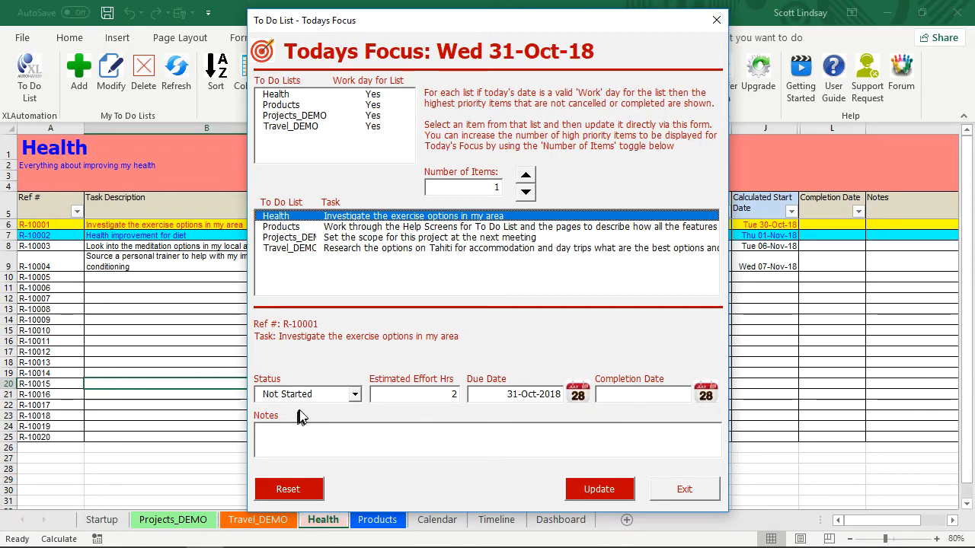
pyautogui.click(355, 396)
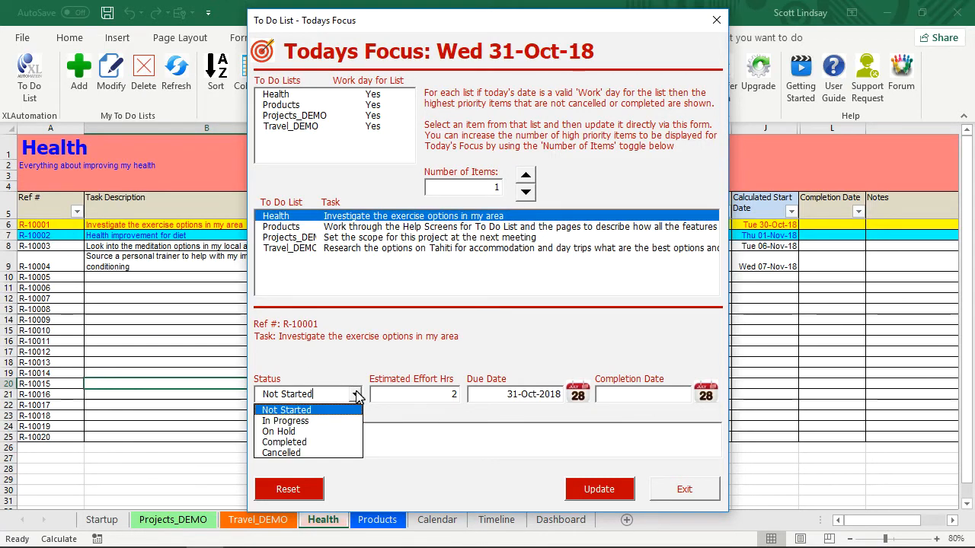
pyautogui.click(305, 420)
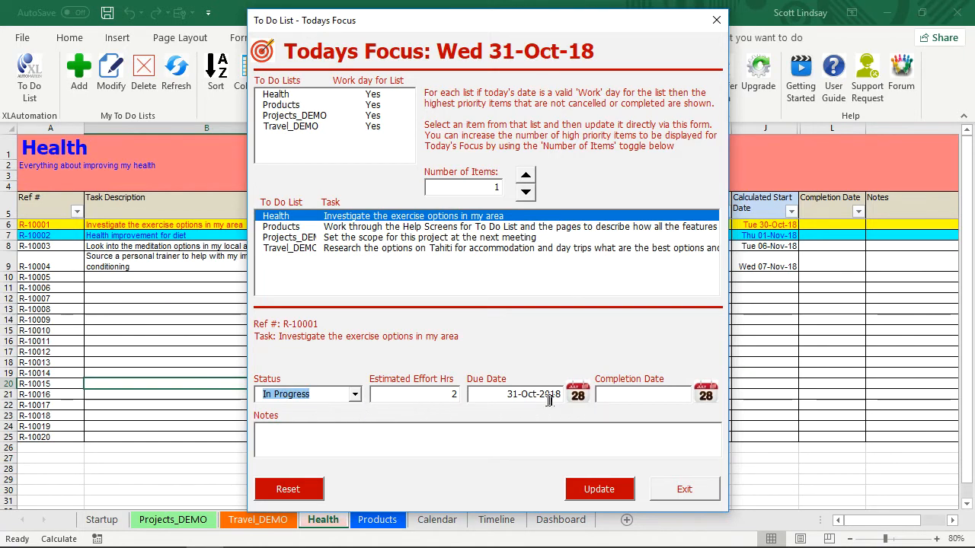
pyautogui.click(578, 396)
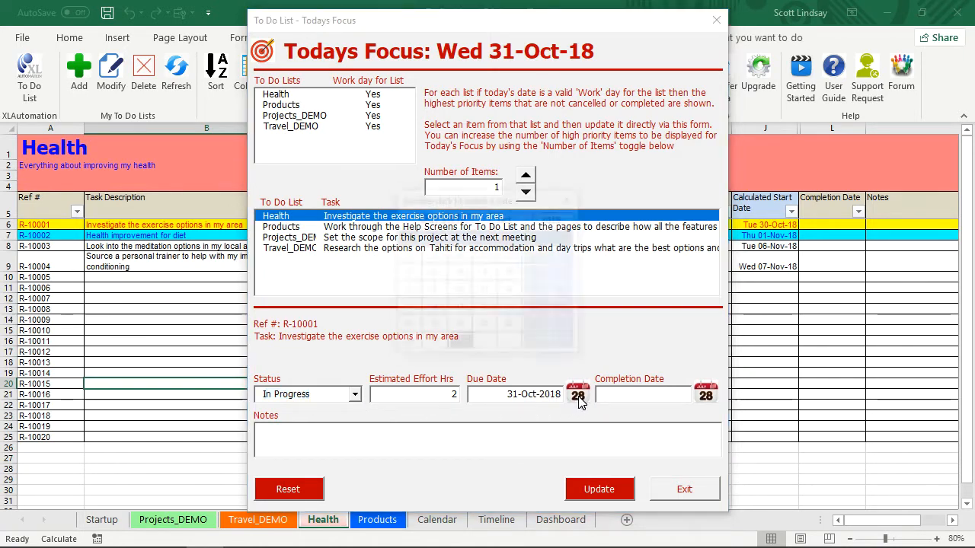
pyautogui.click(486, 345)
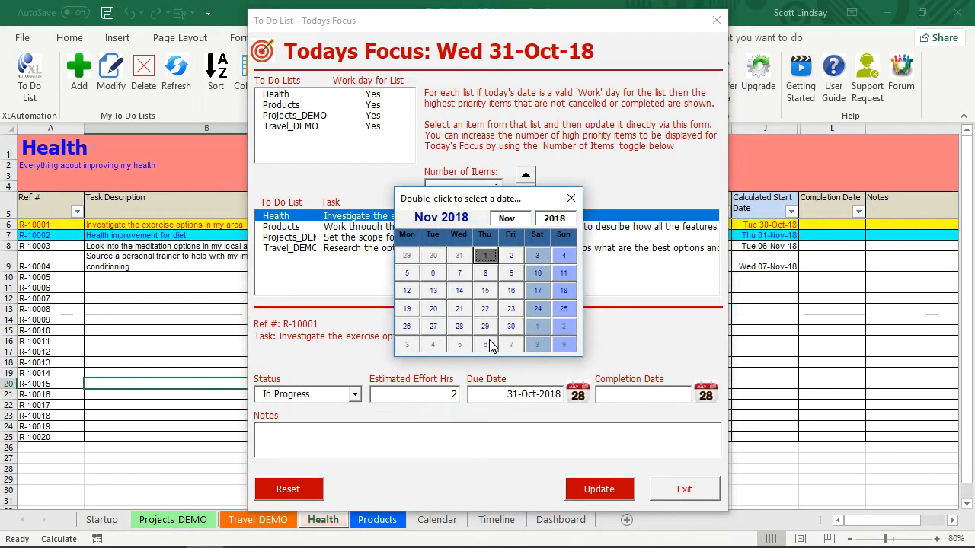
pyautogui.doubleClick(485, 257)
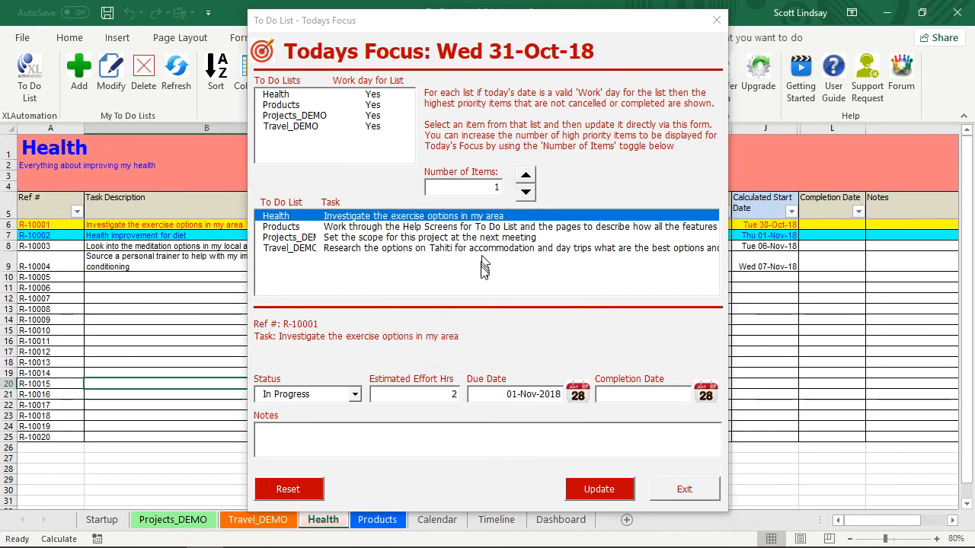
# Add the note "Start searching on the internet for the options" to the Health task and save the update.
pyautogui.click(343, 436)
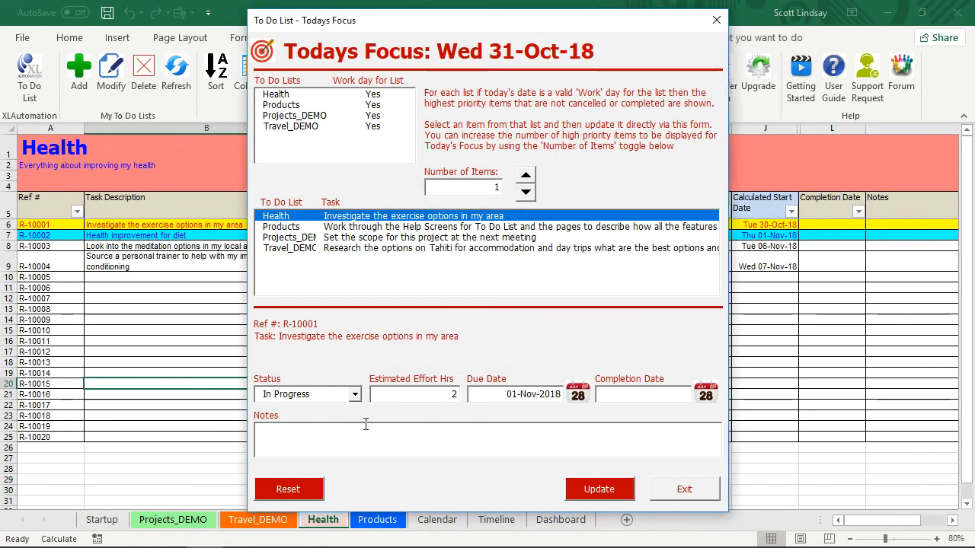
pyautogui.write('Start searching on the internet for the options')
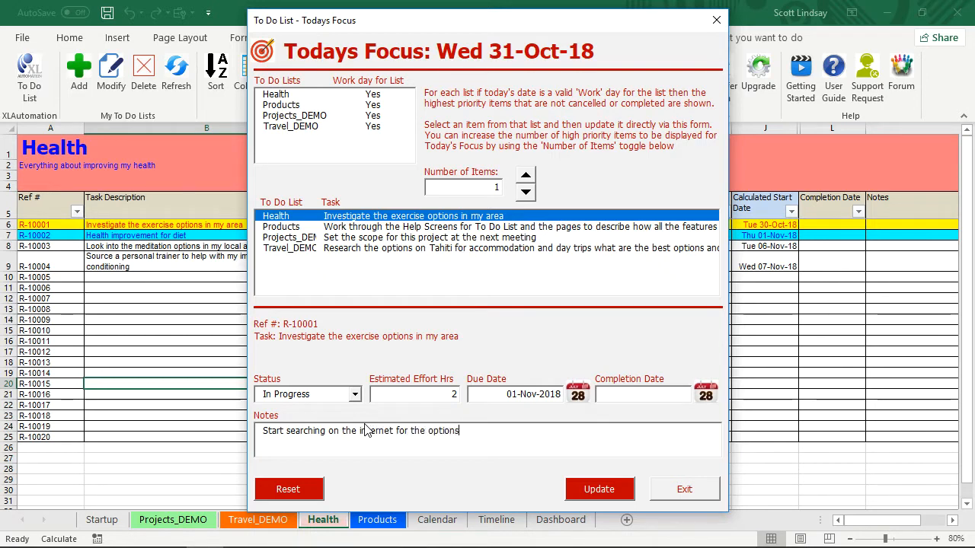
pyautogui.click(599, 489)
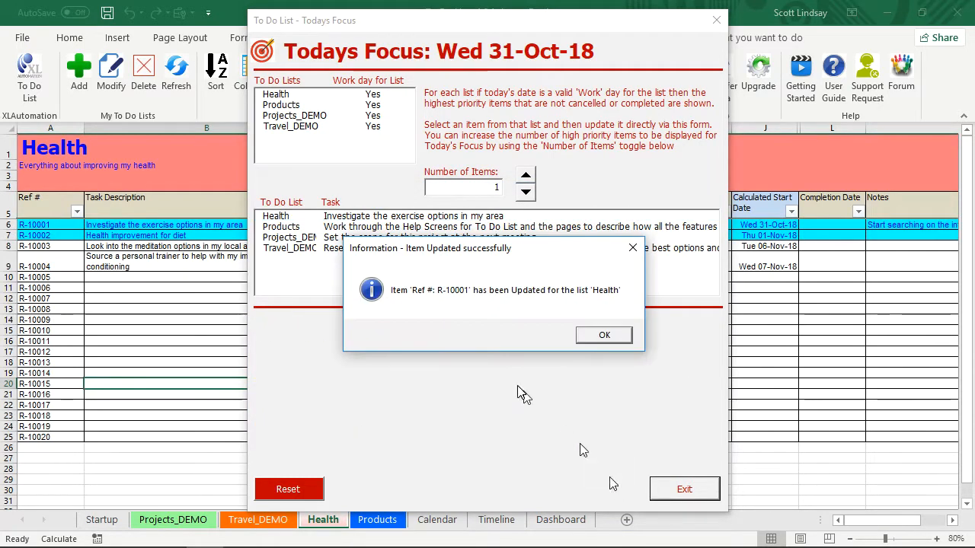
pyautogui.click(602, 336)
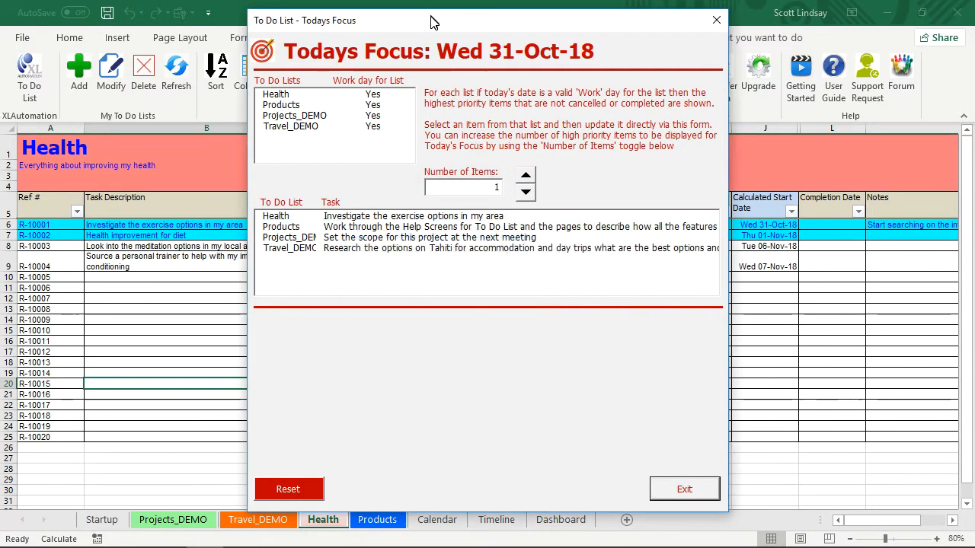
# Check the updated exercise task's row on the Health sheet across to its Notes entry.
pyautogui.moveTo(431, 23); pyautogui.dragTo(429, 251)
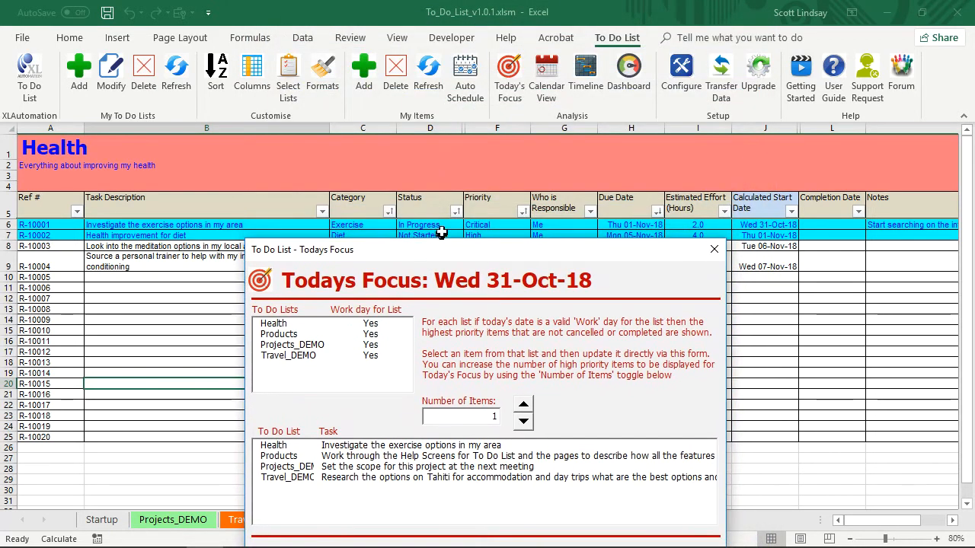
pyautogui.moveTo(653, 255); pyautogui.dragTo(609, 264)
pyautogui.click(895, 229)
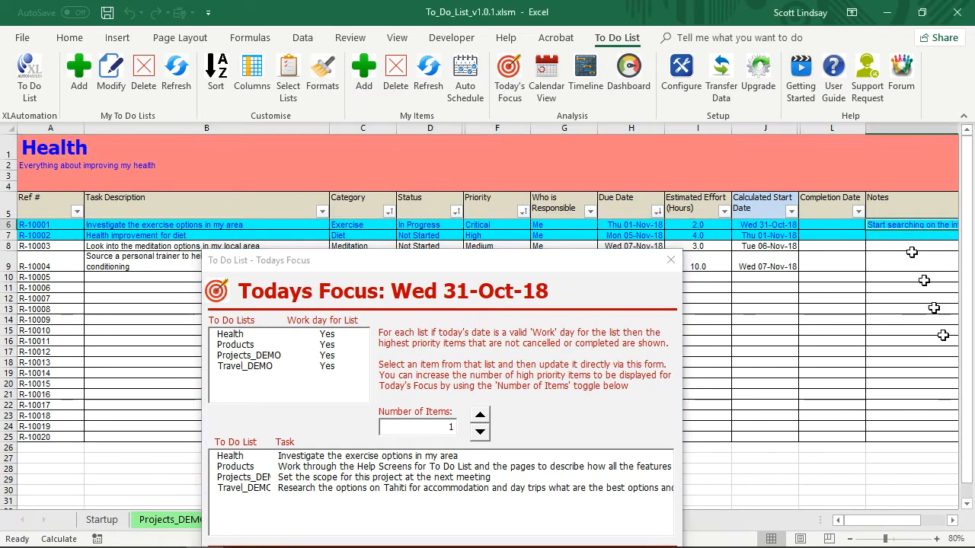
pyautogui.click(952, 521)
pyautogui.click(952, 521)
pyautogui.click(952, 521)
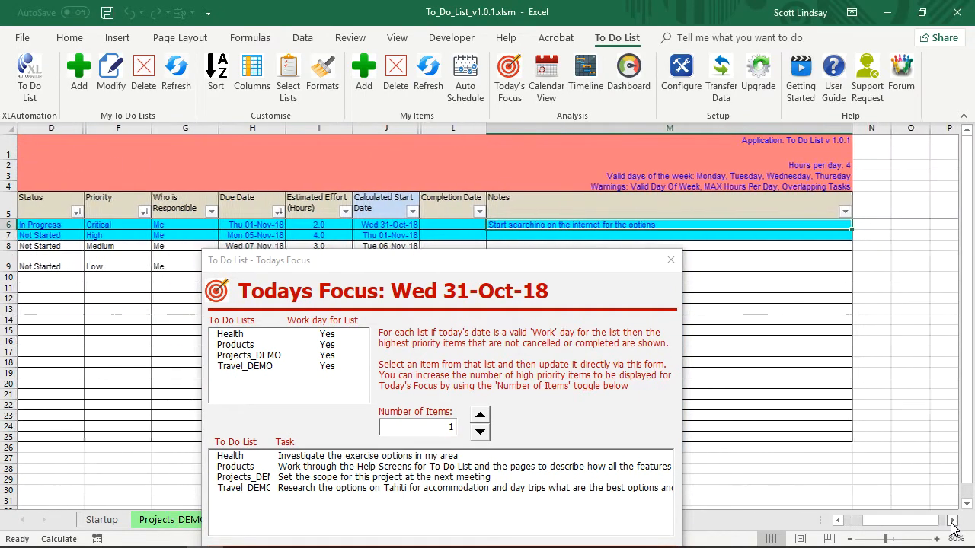
# Review the focus tasks for Products, Projects_DEMO, Travel_DEMO and Health one by one, and exit Today's Focus.
pyautogui.moveTo(503, 267); pyautogui.dragTo(516, 28)
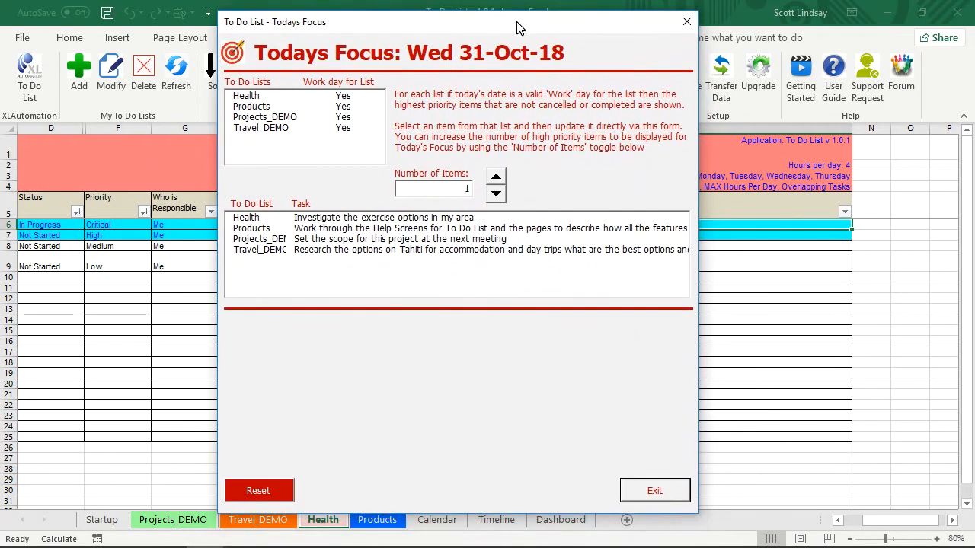
pyautogui.click(344, 228)
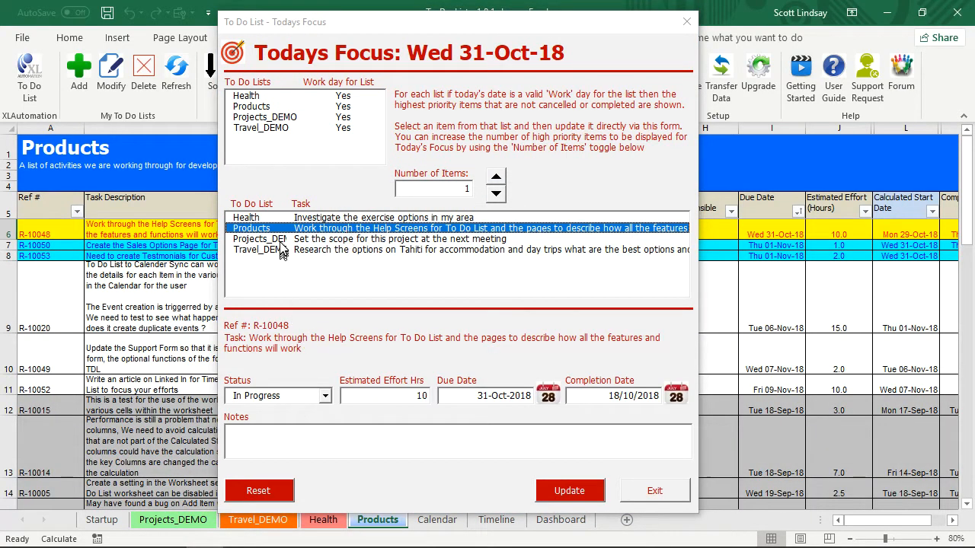
pyautogui.click(324, 240)
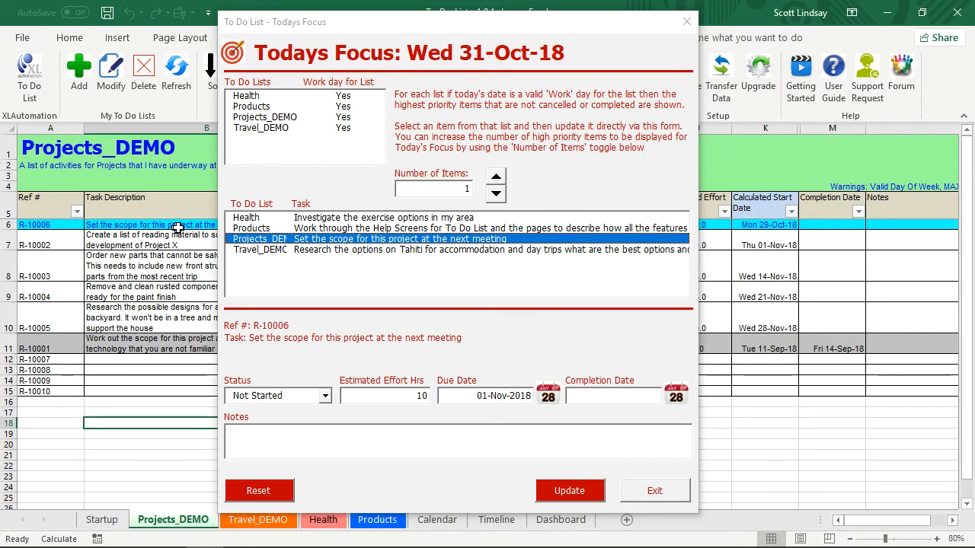
pyautogui.click(289, 251)
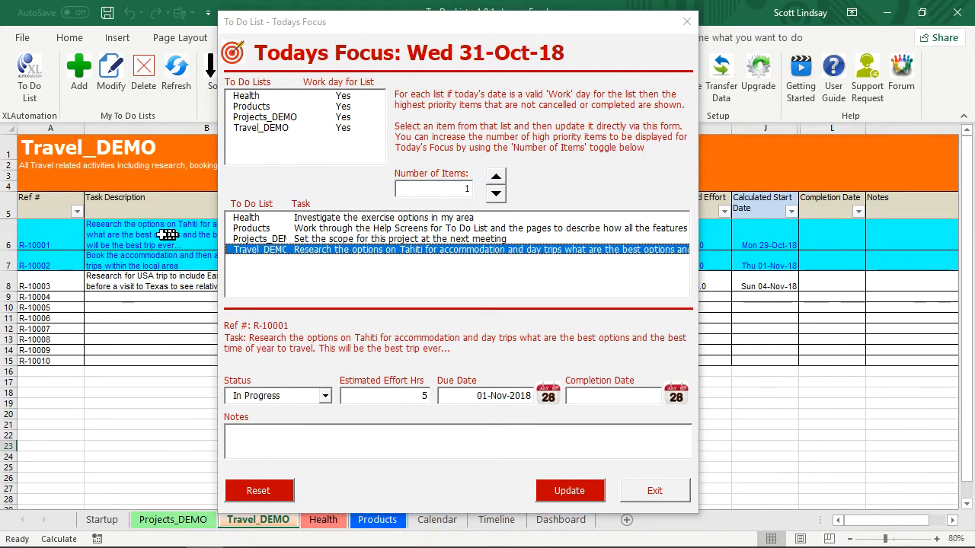
pyautogui.click(309, 217)
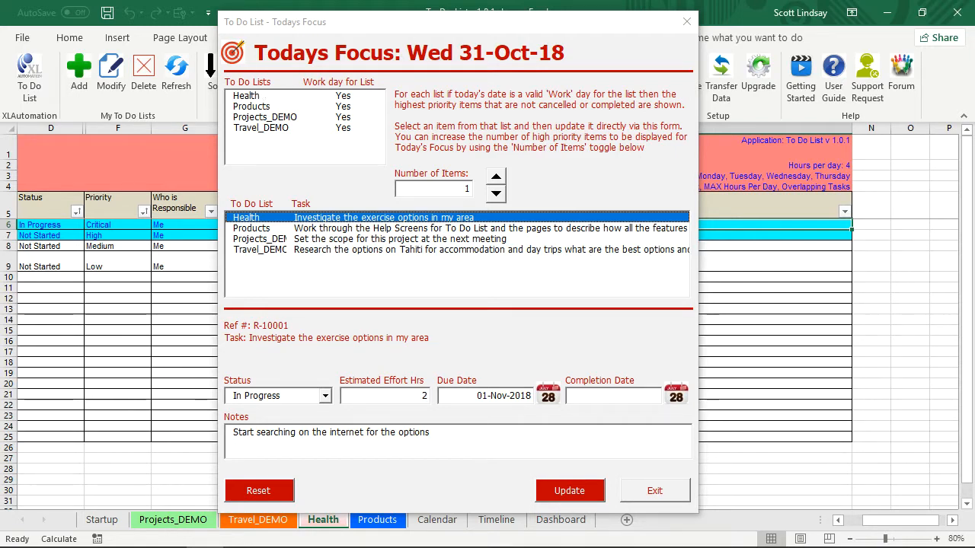
pyautogui.click(675, 491)
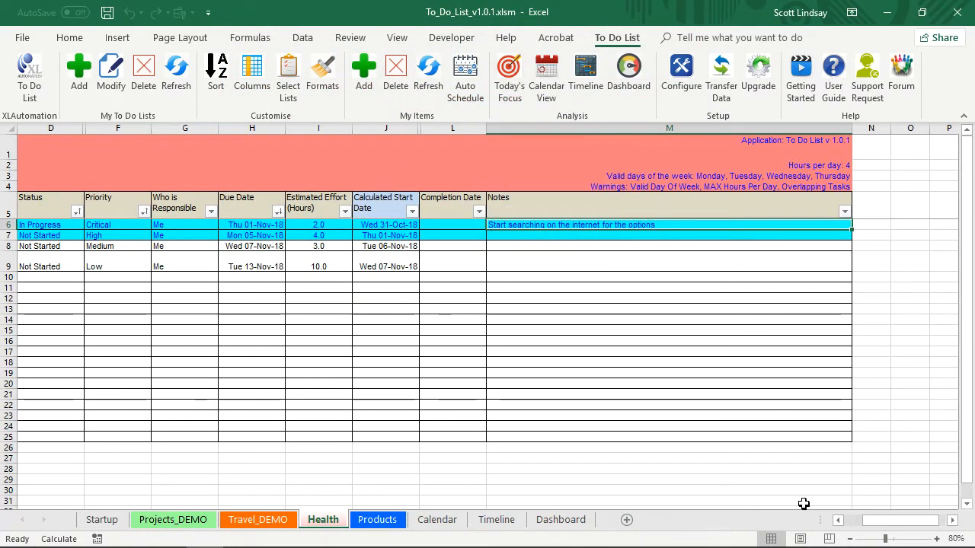
# Open the Calendar View and look through the To Do items scheduled in October-2018.
pyautogui.click(838, 521)
pyautogui.click(839, 522)
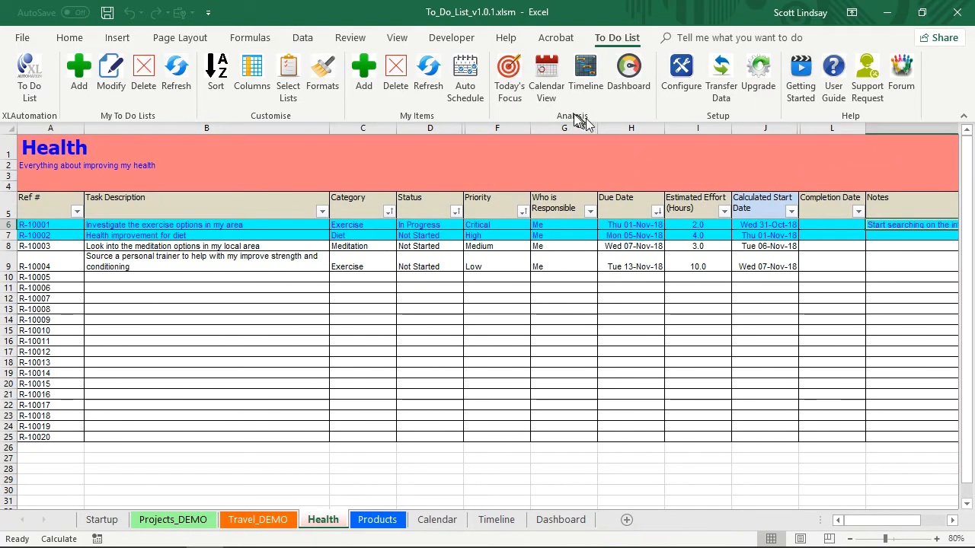
pyautogui.click(547, 69)
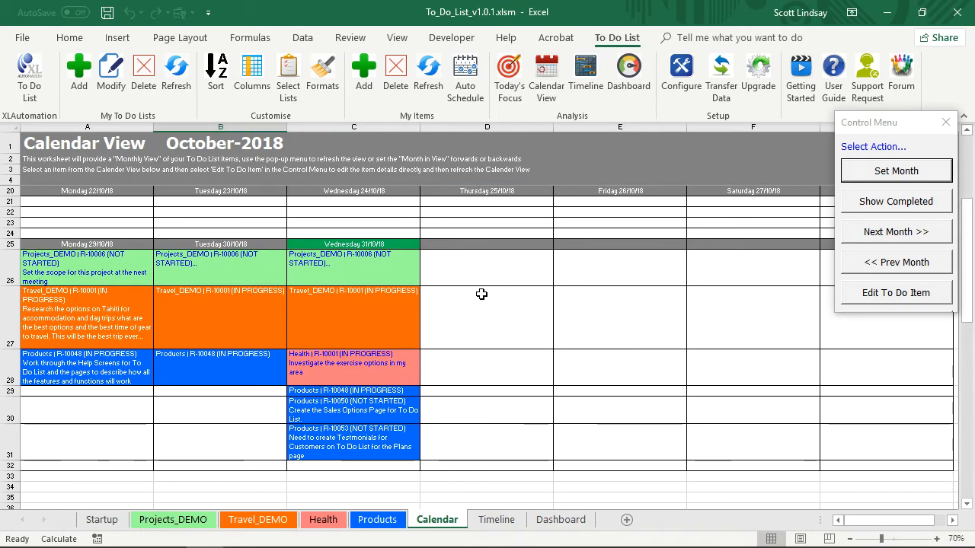
pyautogui.scroll(5, 485, 275)
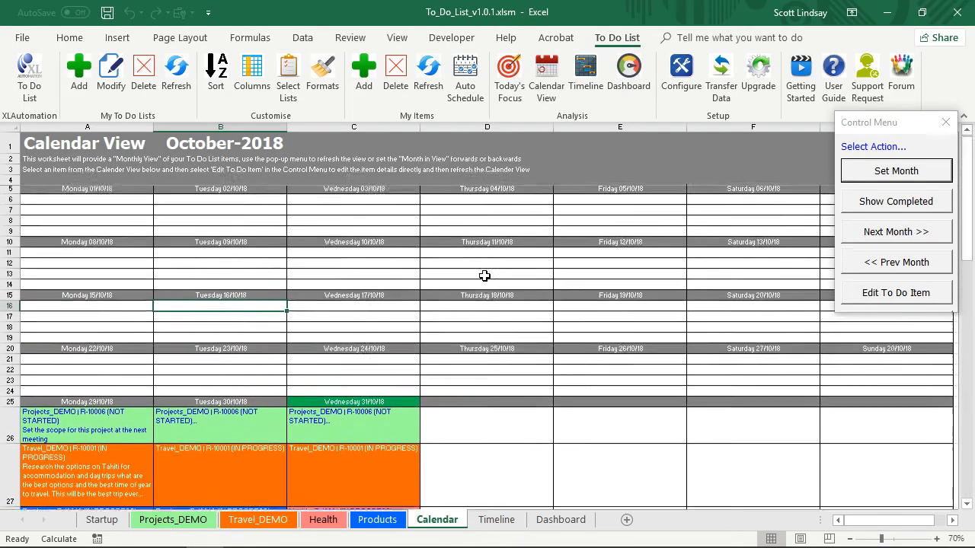
pyautogui.scroll(-5, 485, 276)
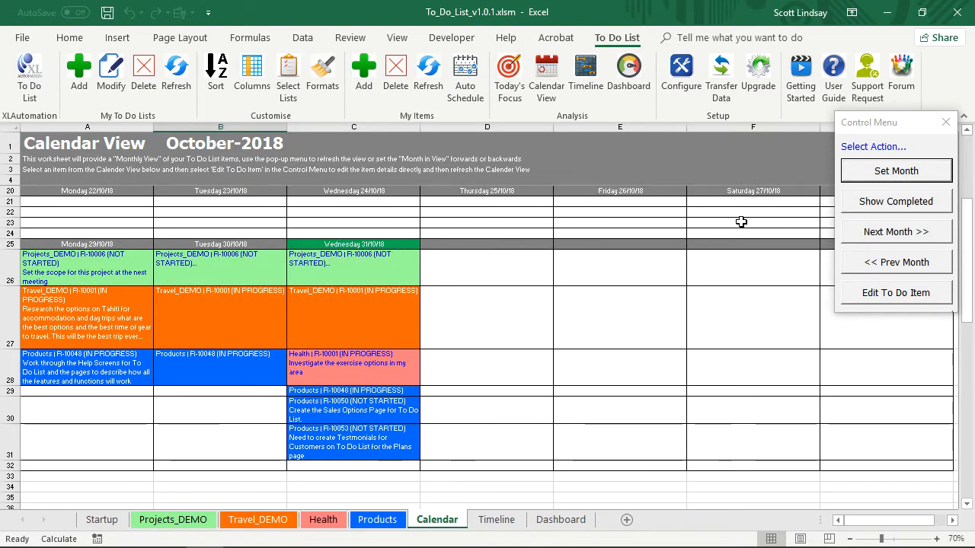
pyautogui.scroll(3, 754, 219)
# Show the completed and cancelled items in the calendar, look through the month, and hide them again.
pyautogui.click(880, 203)
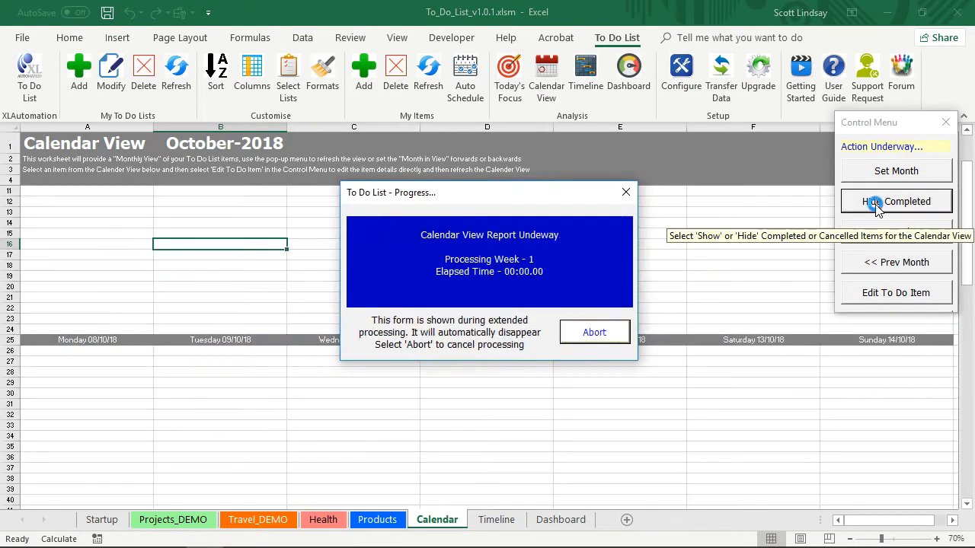
pyautogui.scroll(-3, 444, 372)
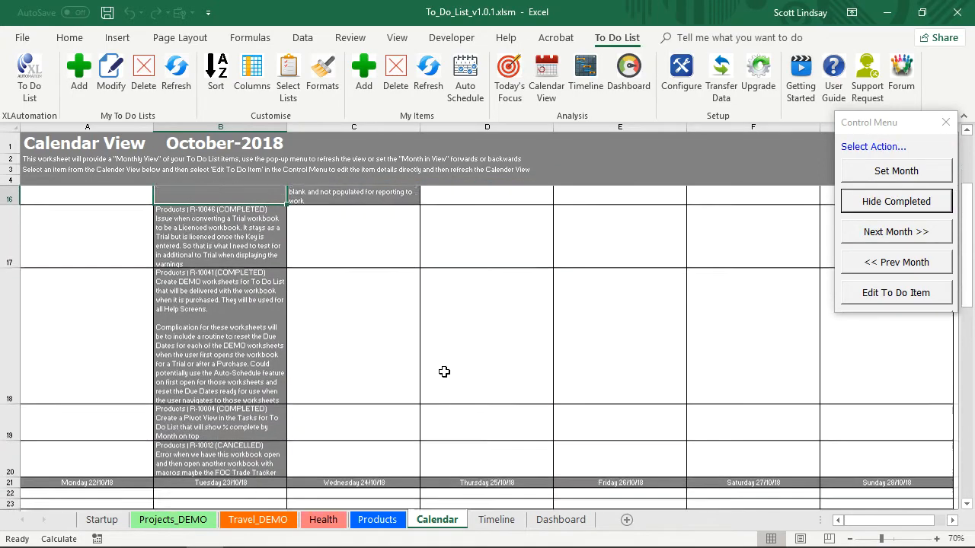
pyautogui.scroll(3, 444, 372)
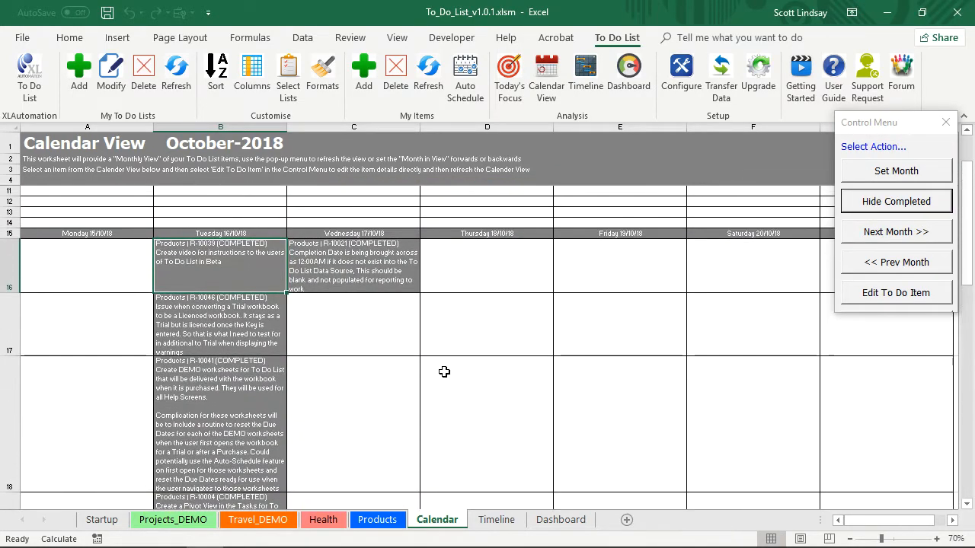
pyautogui.scroll(-3, 444, 371)
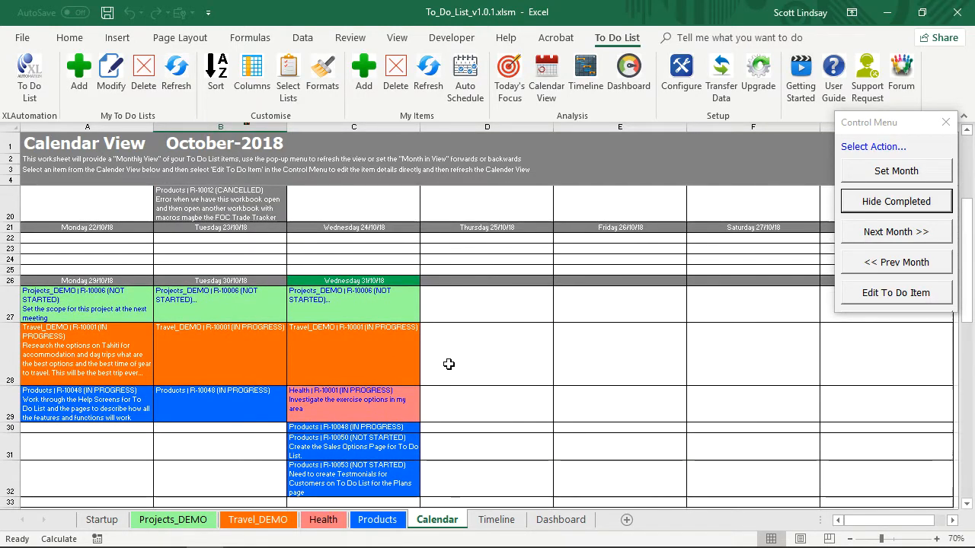
pyautogui.click(903, 203)
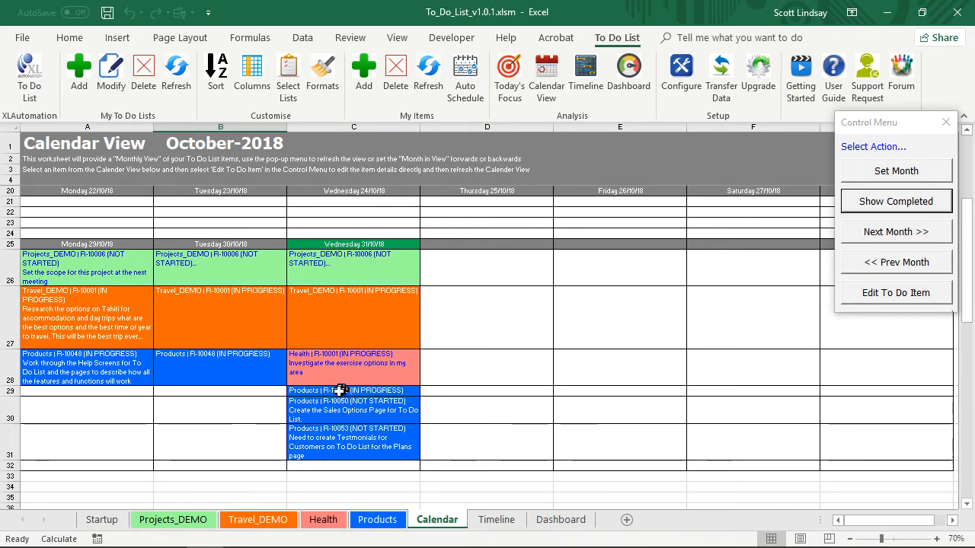
# Look at the Health, Travel_DEMO and Projects_DEMO items scheduled for Wednesday 31/10/18 in the calendar, ending on the Health exercise task.
pyautogui.click(344, 364)
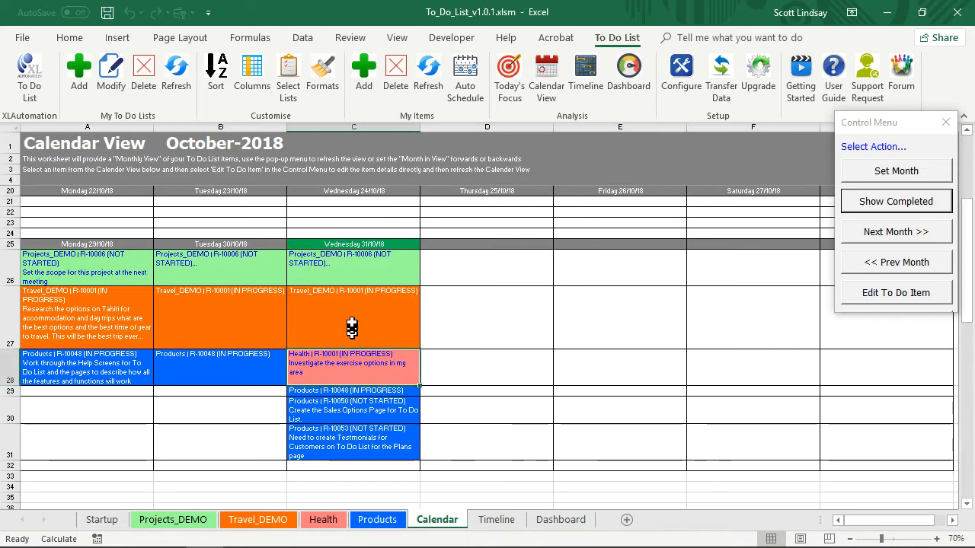
pyautogui.click(353, 309)
pyautogui.click(347, 255)
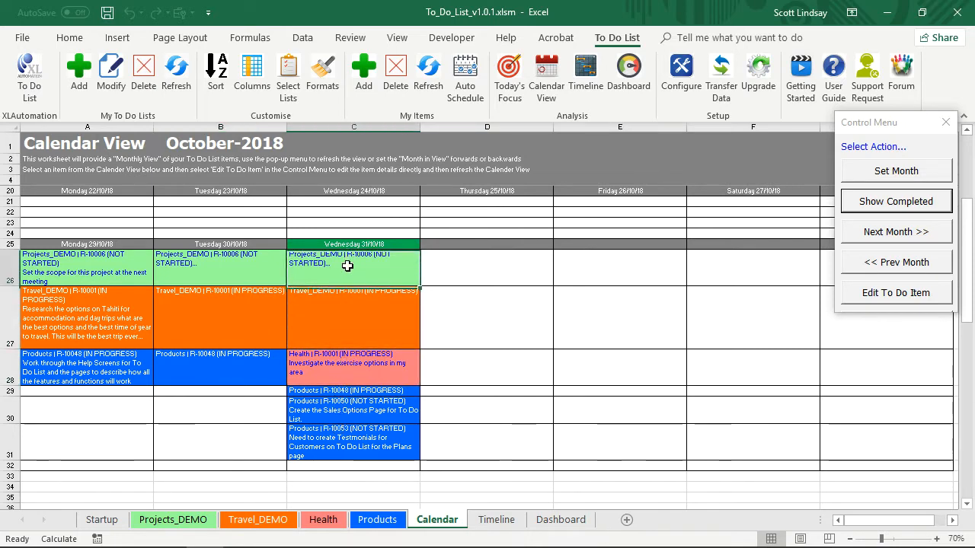
pyautogui.click(388, 364)
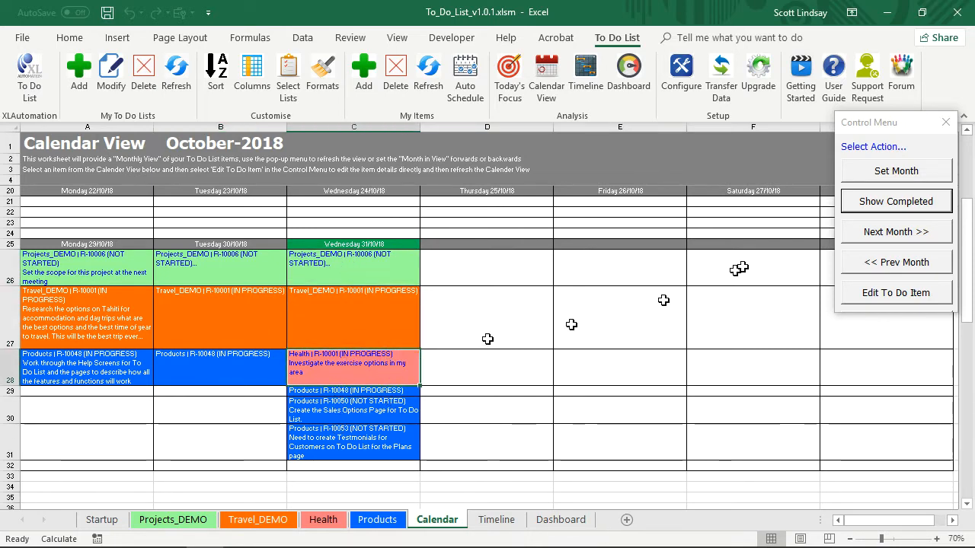
# Advance the Calendar View to November-2018 and look through the items scheduled across its weeks.
pyautogui.click(911, 232)
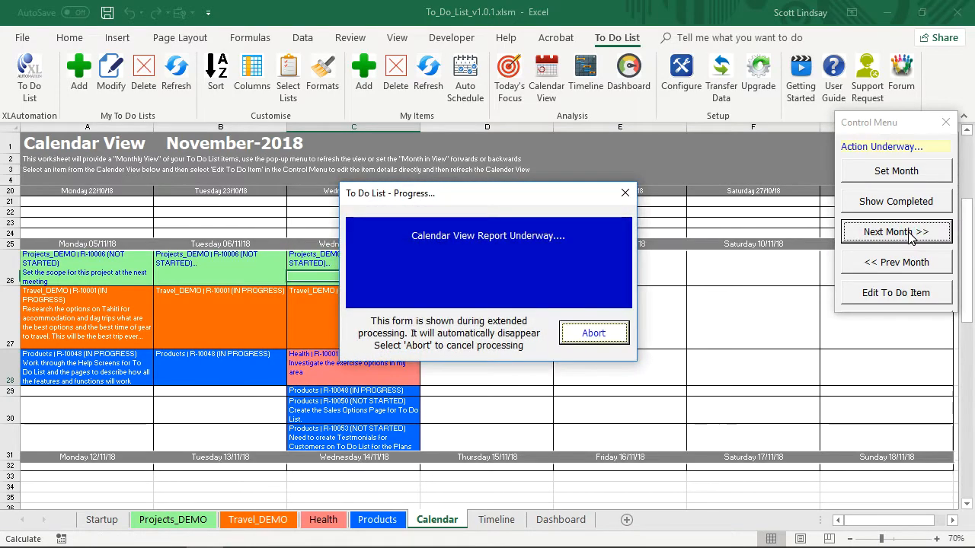
pyautogui.scroll(5, 634, 263)
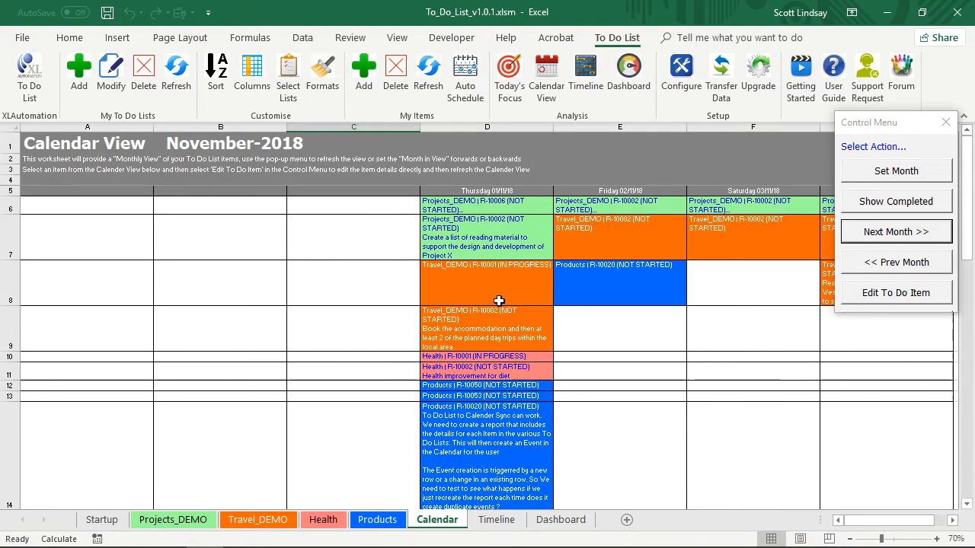
pyautogui.scroll(-4, 499, 301)
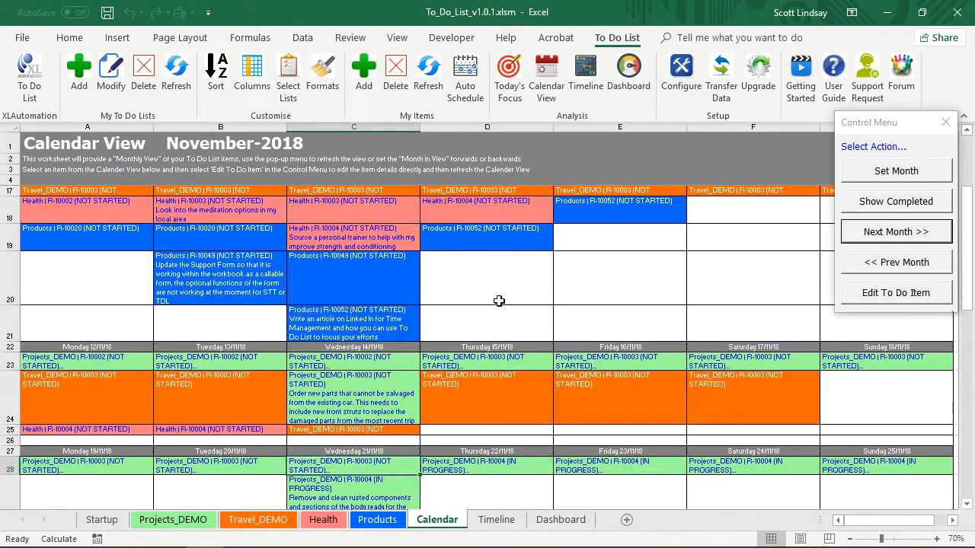
pyautogui.scroll(-1, 498, 301)
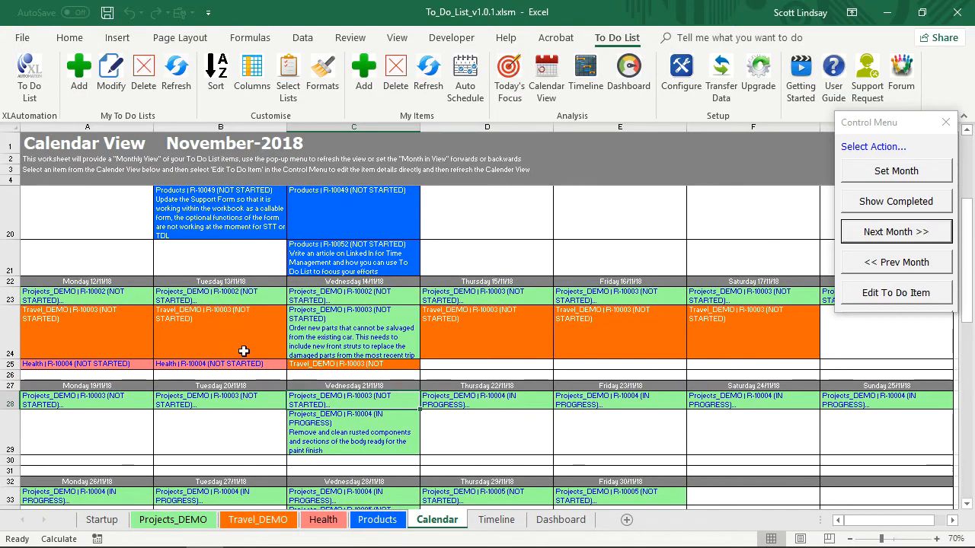
pyautogui.scroll(-1, 311, 333)
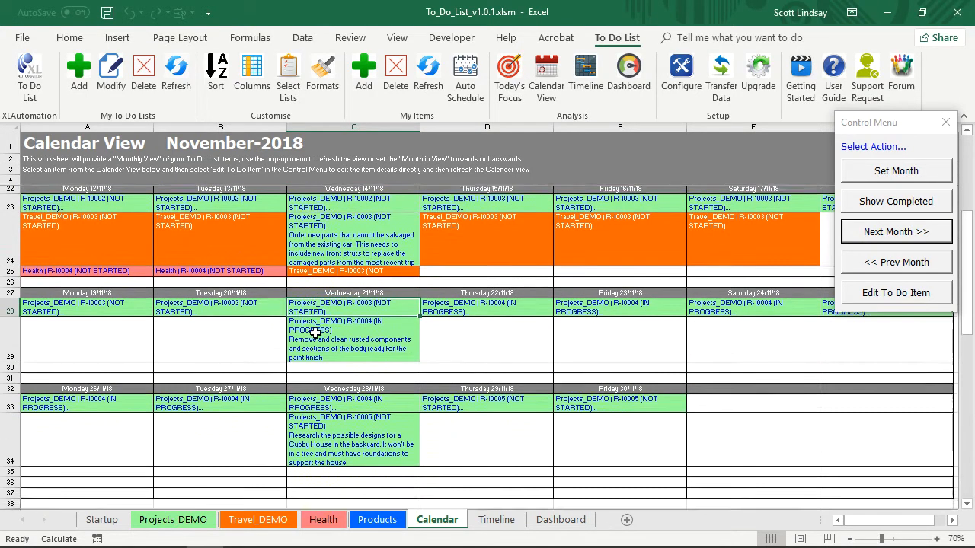
pyautogui.scroll(2, 368, 318)
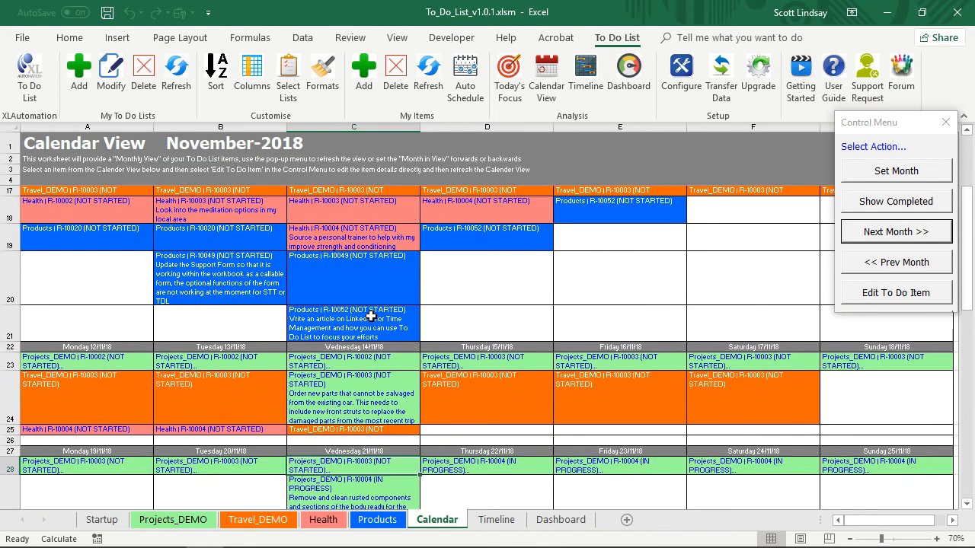
pyautogui.scroll(4, 376, 312)
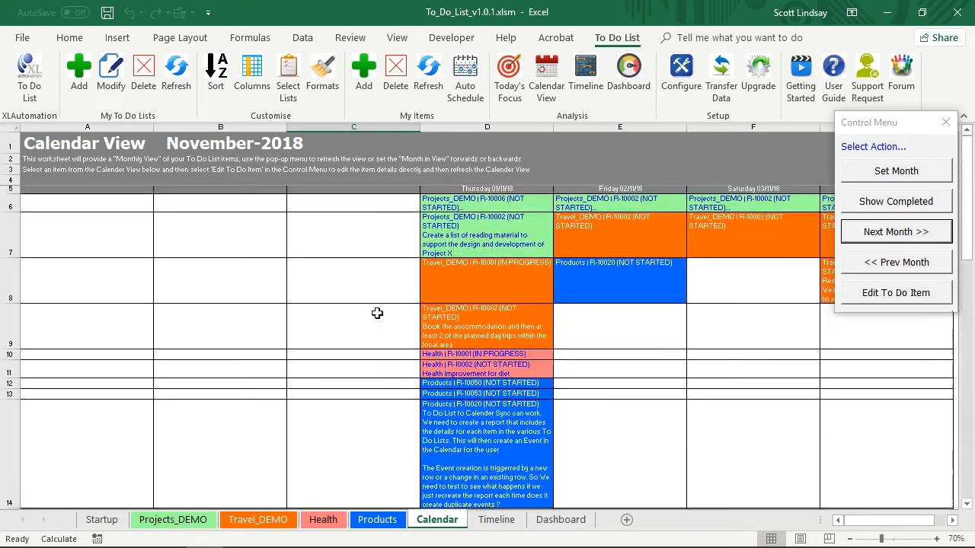
# Return the Calendar View to October-2018 and show the items in its last week.
pyautogui.click(925, 264)
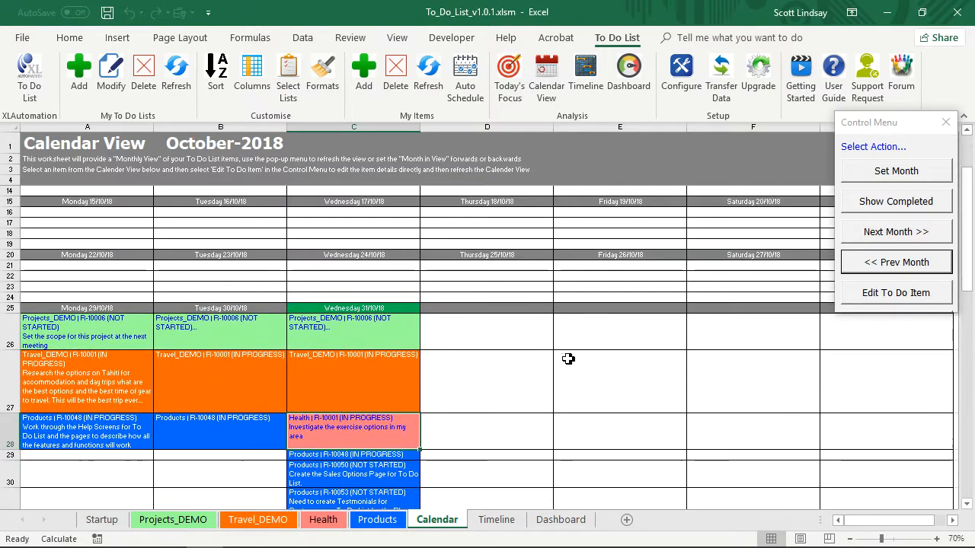
pyautogui.scroll(-4, 496, 350)
pyautogui.scroll(-1, 492, 351)
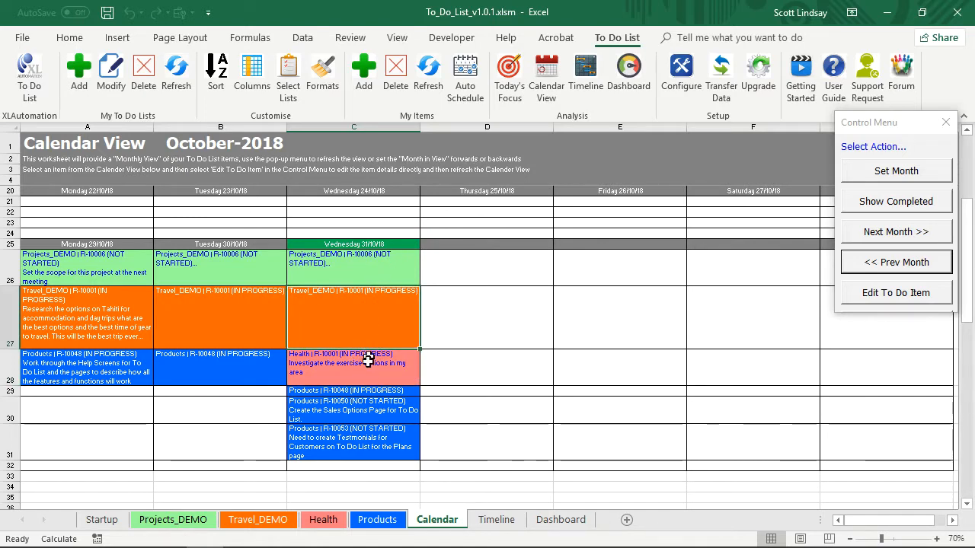
# Open the Health exercise task from Wednesday 31/10/18 for editing, review its details and notes, and exit without updating.
pyautogui.click(896, 293)
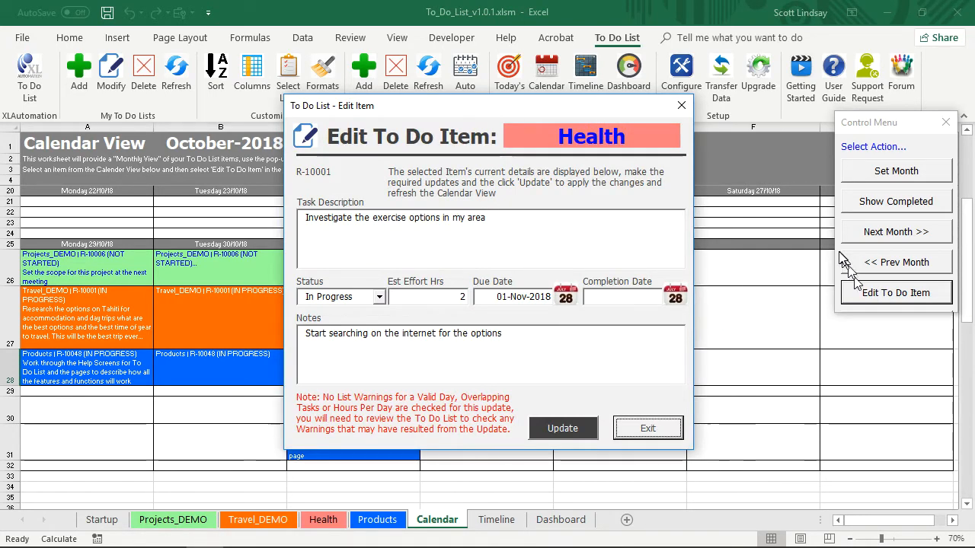
pyautogui.click(535, 223)
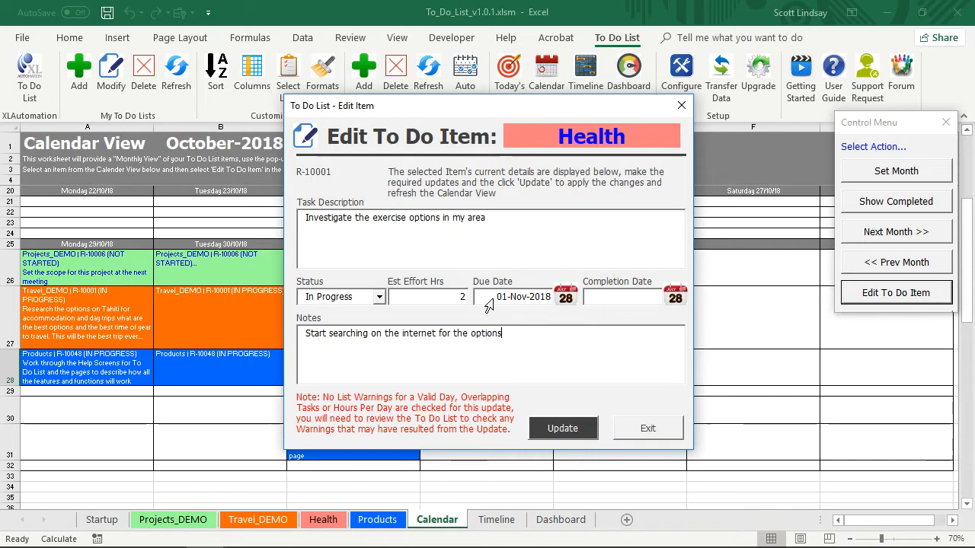
pyautogui.click(648, 428)
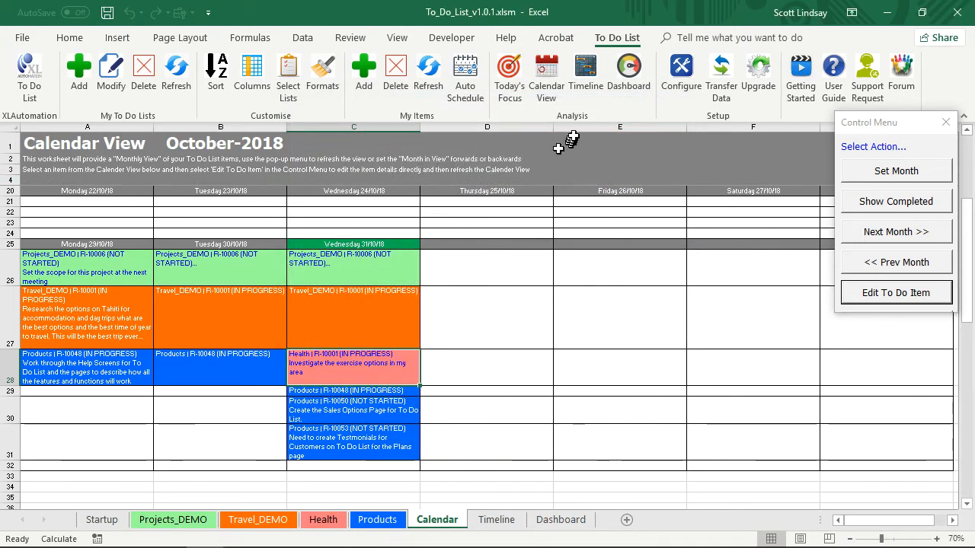
# Open the Timeline View and look through its task bars with the completed and cancelled items included.
pyautogui.click(585, 72)
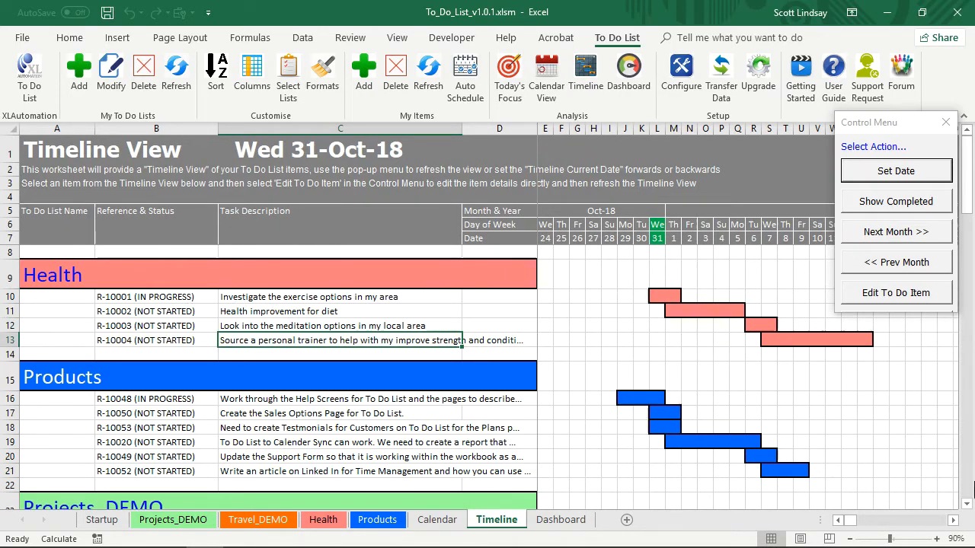
pyautogui.click(913, 206)
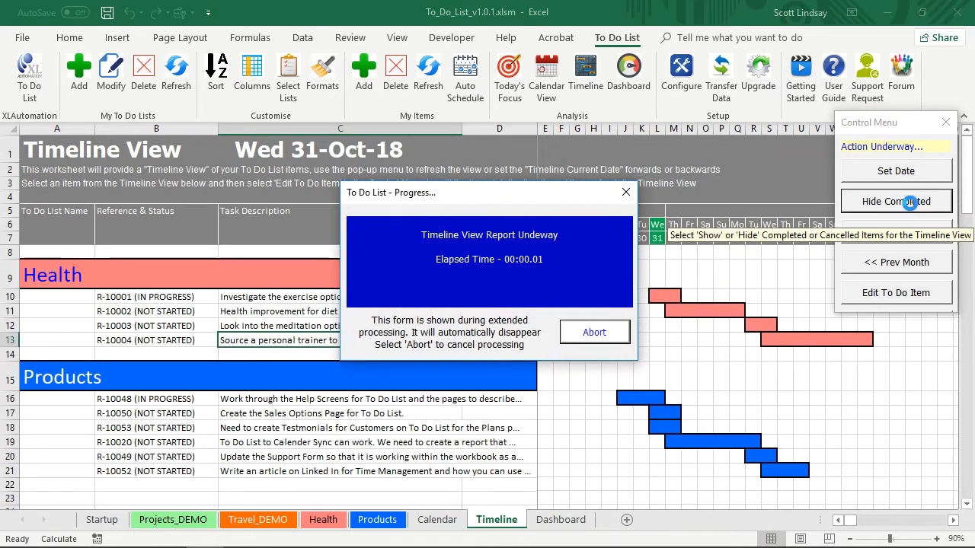
pyautogui.scroll(-4, 707, 406)
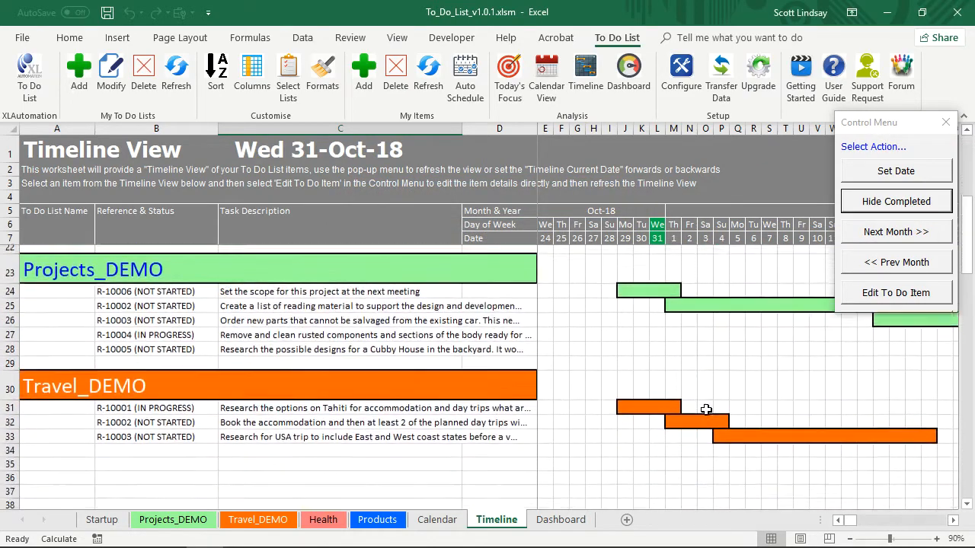
pyautogui.scroll(5, 706, 410)
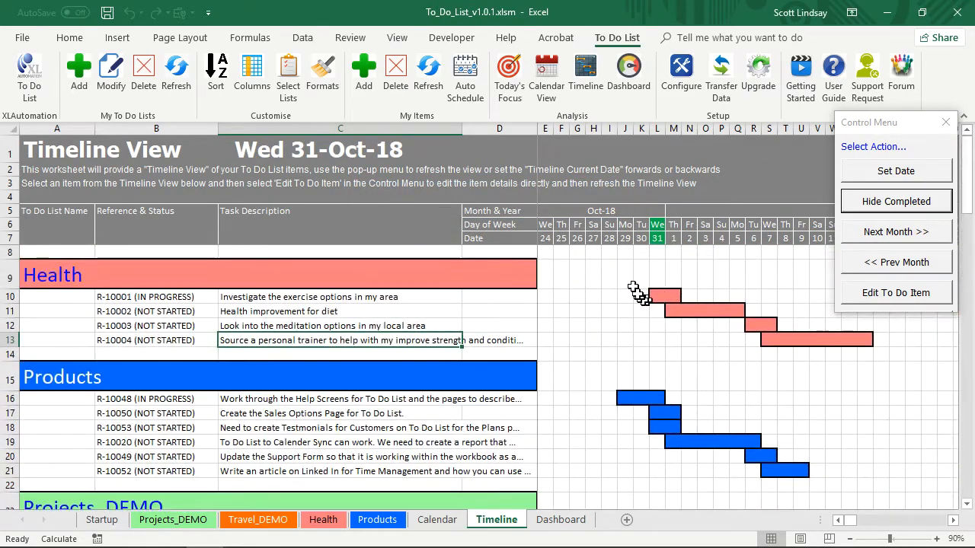
# Set the timeline's current date to 1 October 2018 and look through the completed and cancelled Products items.
pyautogui.click(895, 173)
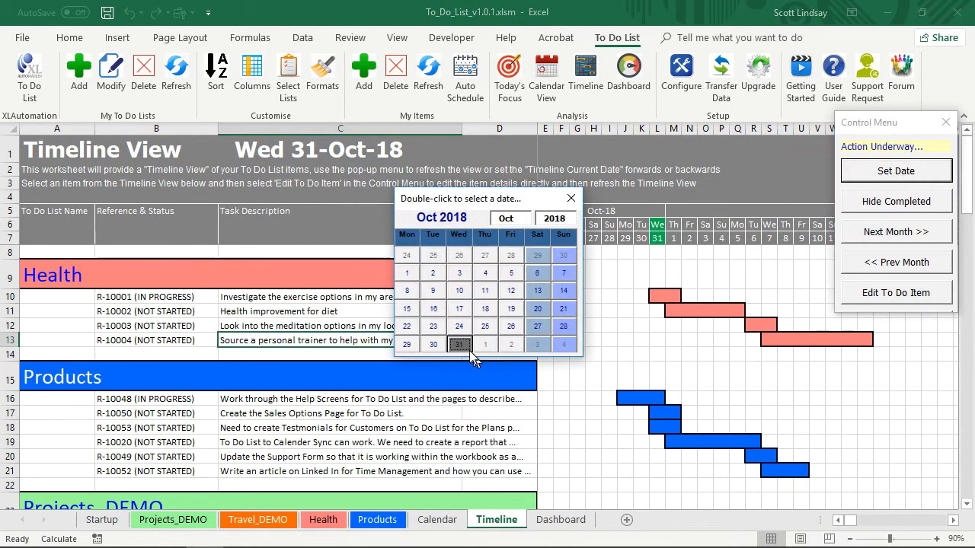
pyautogui.doubleClick(408, 274)
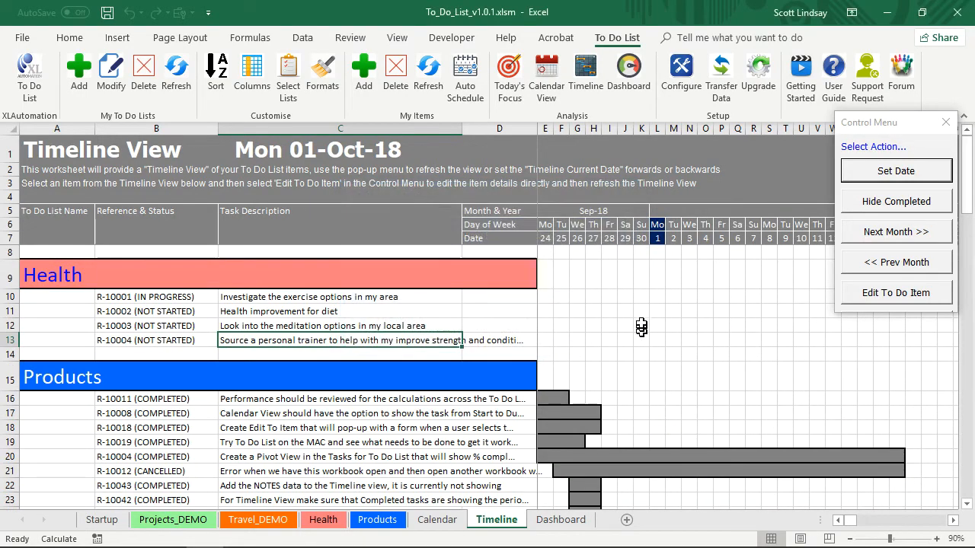
pyautogui.scroll(-1, 646, 322)
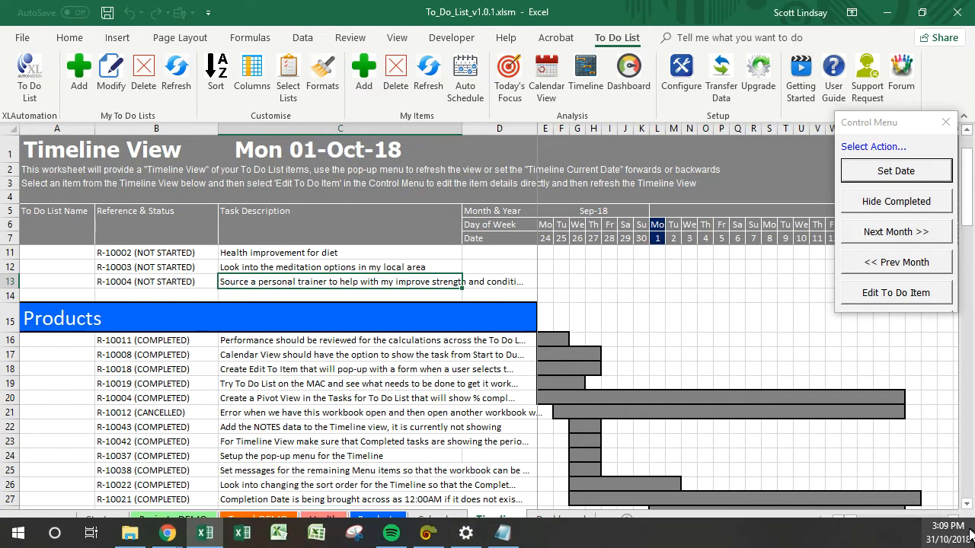
pyautogui.click(953, 520)
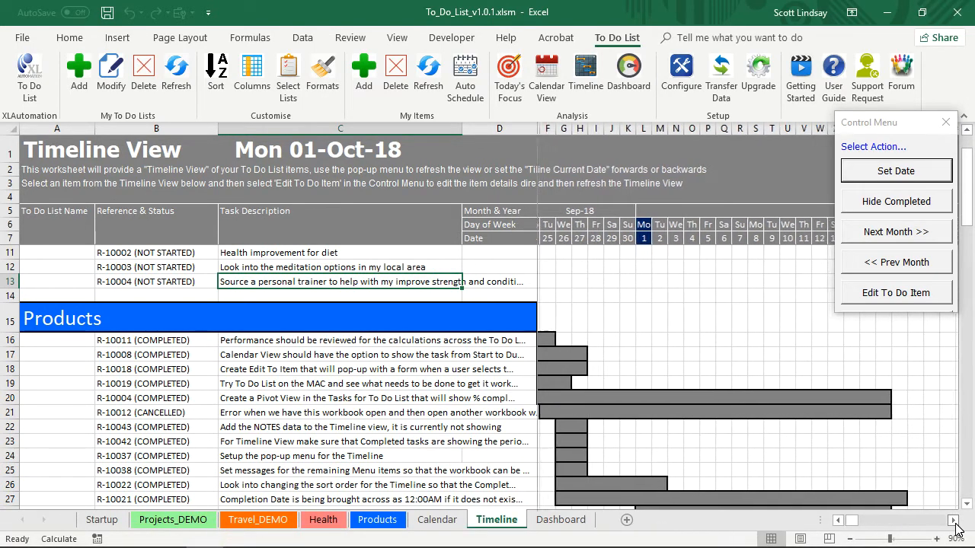
pyautogui.moveTo(953, 521); pyautogui.dragTo(851, 522)
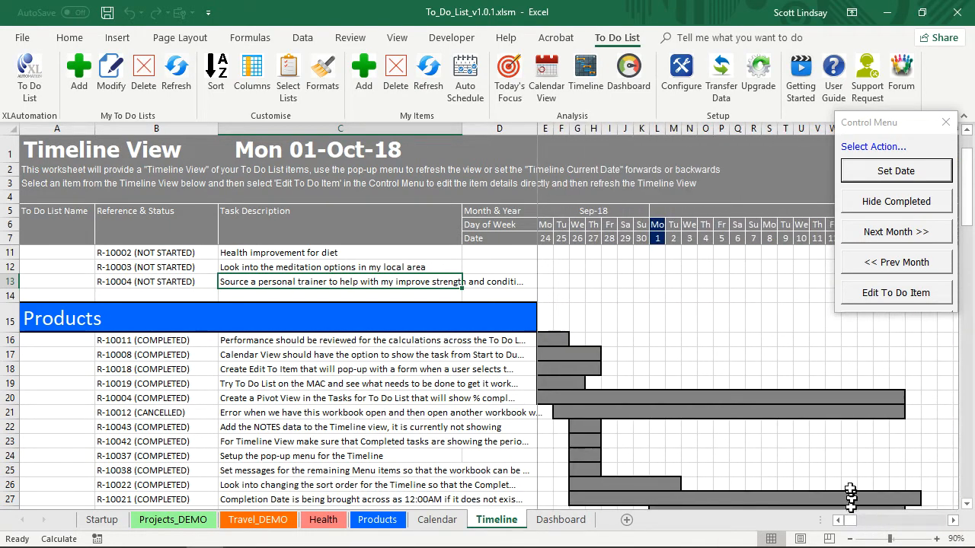
# Hide the completed items in the timeline and set its current date back to 31 October 2018.
pyautogui.click(885, 206)
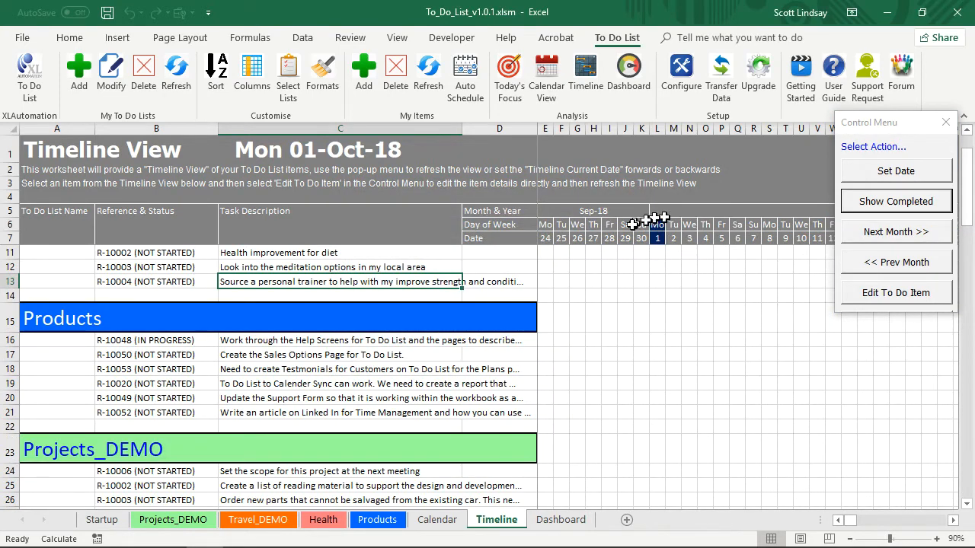
pyautogui.click(917, 181)
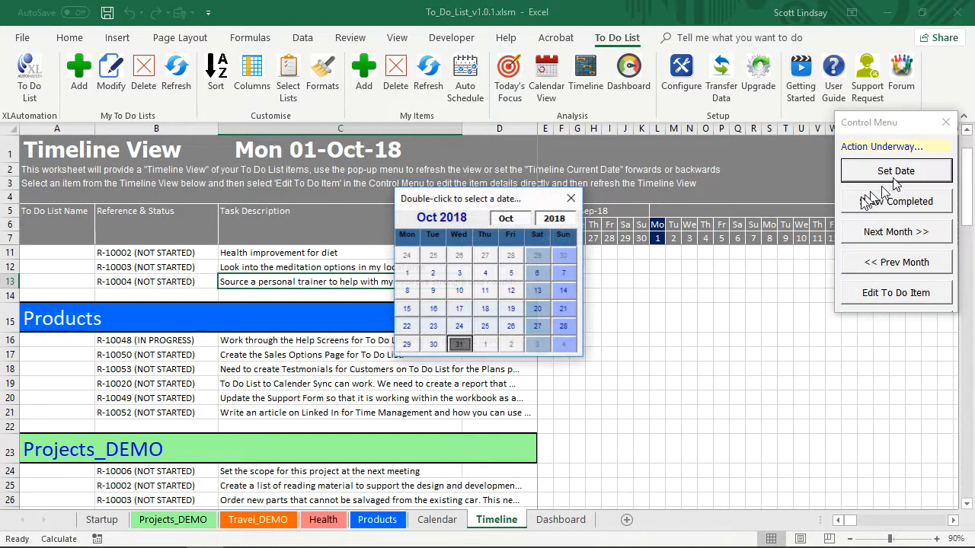
pyautogui.doubleClick(459, 345)
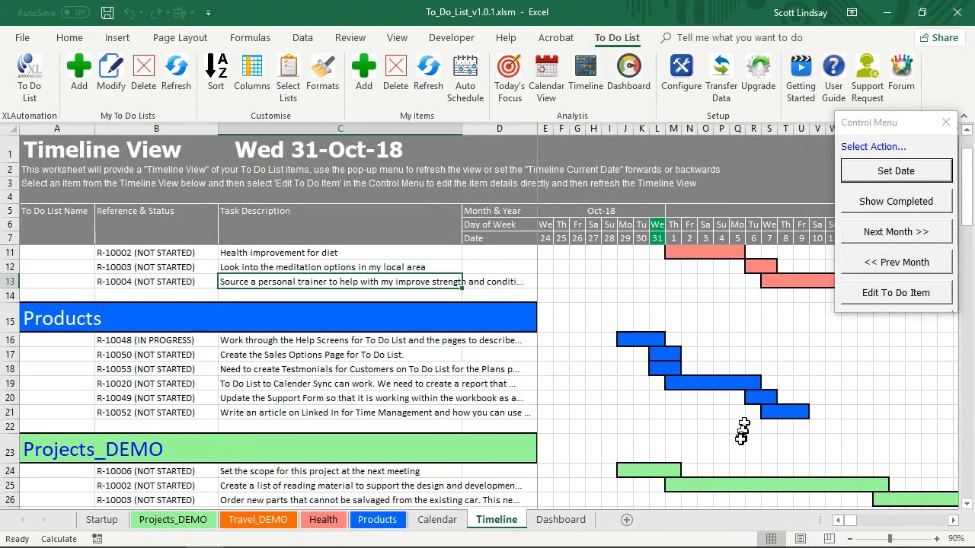
pyautogui.scroll(-4, 732, 445)
pyautogui.scroll(5, 733, 445)
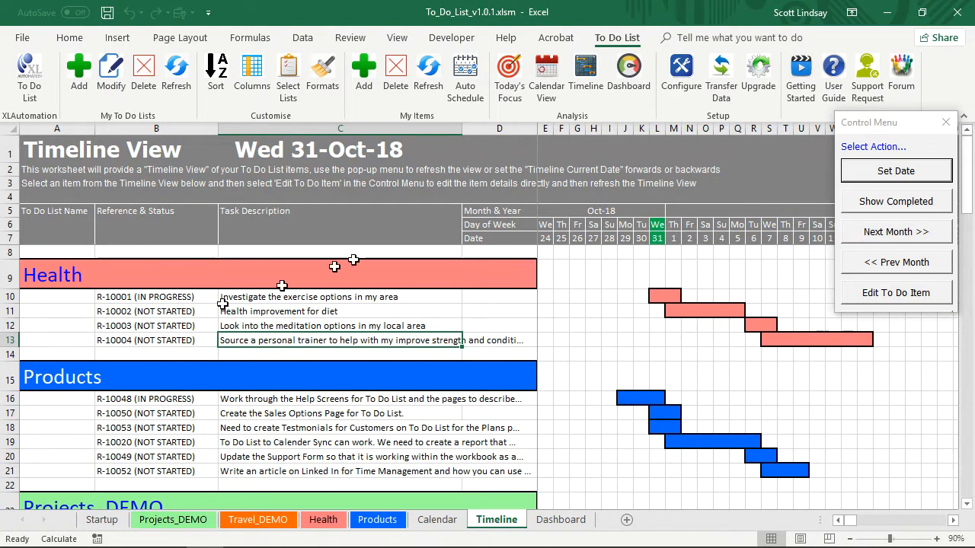
# Open the Dashboard, filter its charts by Health, Products, Projects_DEMO and Travel_DEMO in turn, and clear the filter.
pyautogui.click(630, 74)
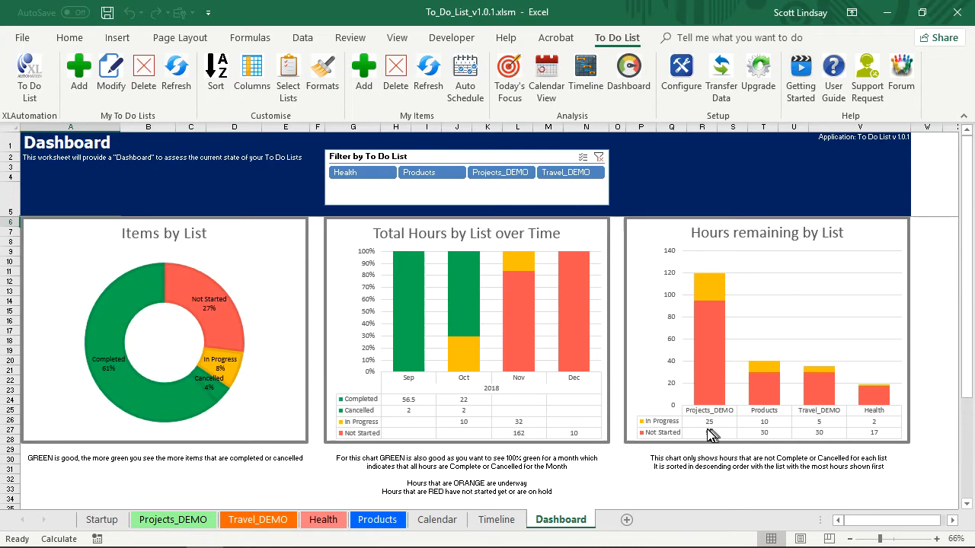
pyautogui.click(348, 173)
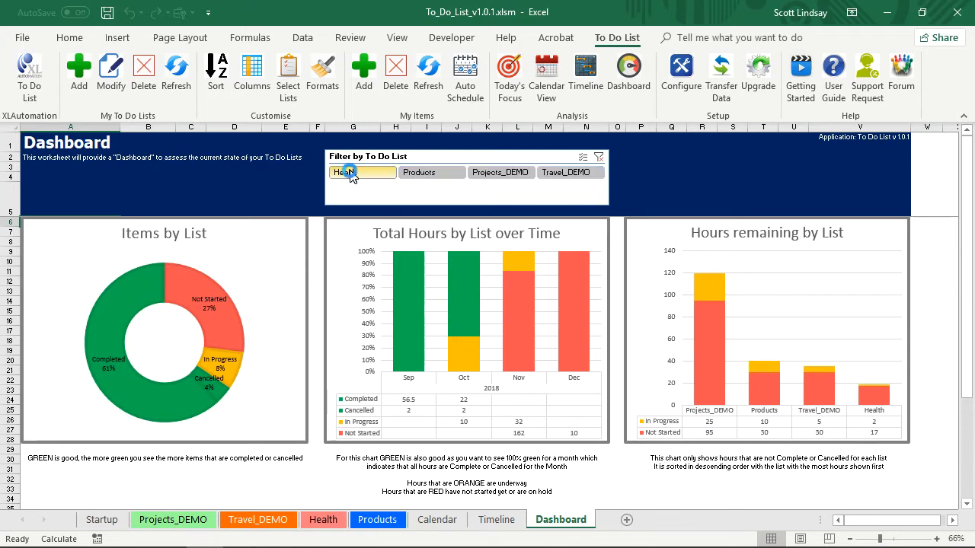
pyautogui.click(412, 174)
pyautogui.click(498, 174)
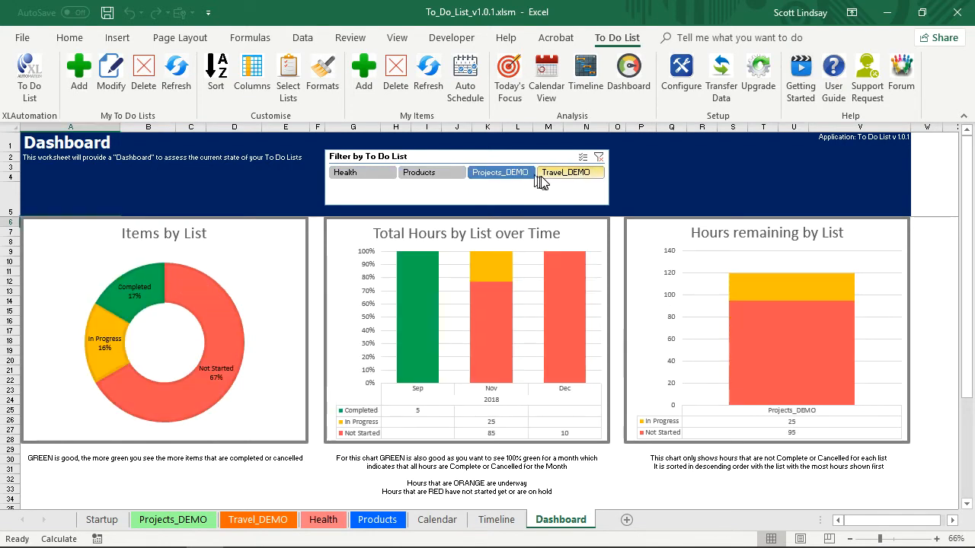
pyautogui.keyDown('ctrl'); pyautogui.click(555, 175); pyautogui.keyUp('ctrl')
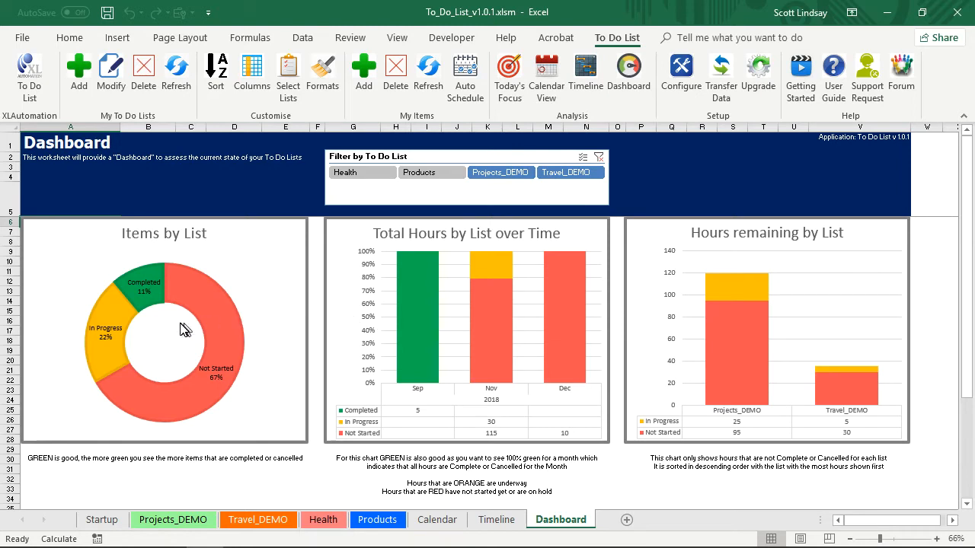
pyautogui.click(600, 159)
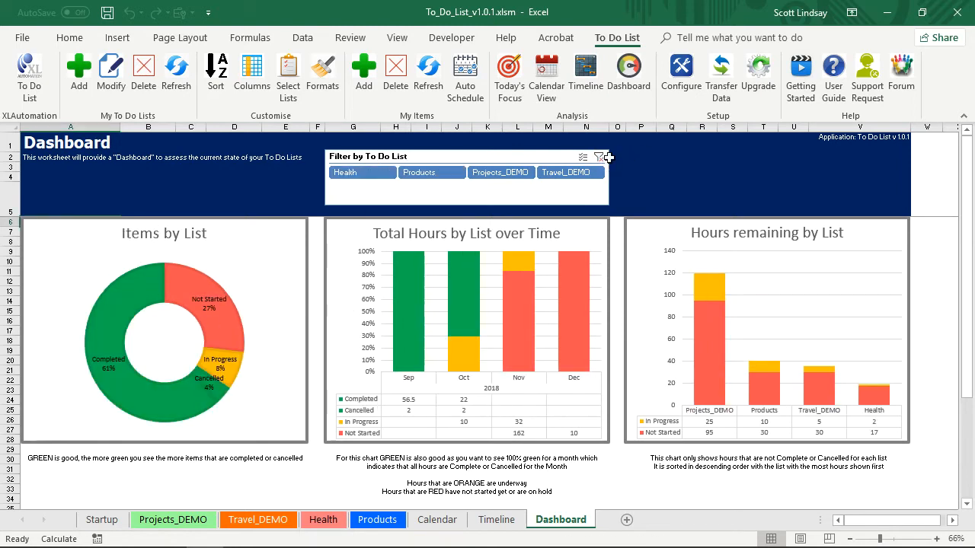